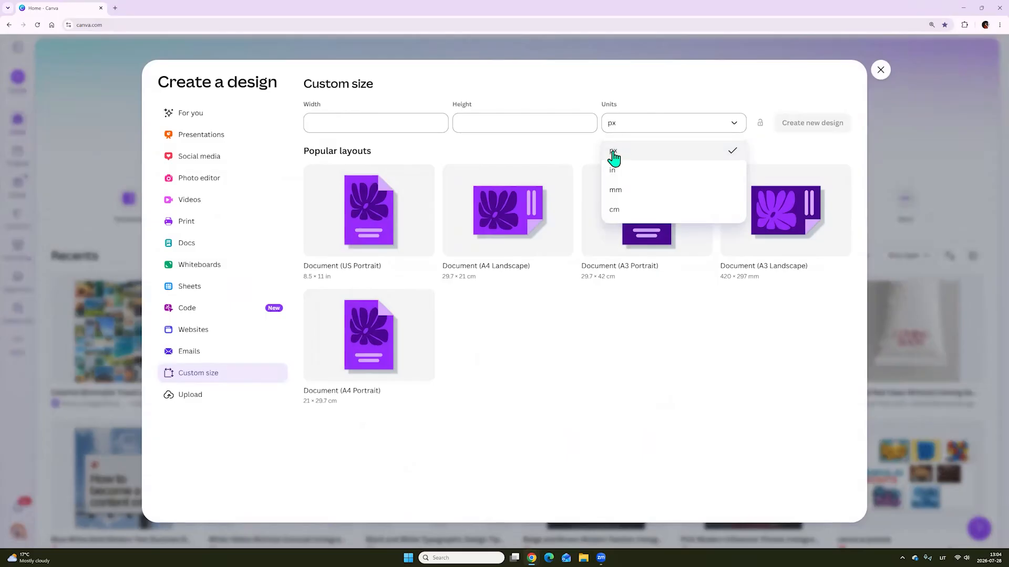
Create a new custom-size design measuring 2000 × 2000 px
left_click(613, 153)
left_click(361, 119)
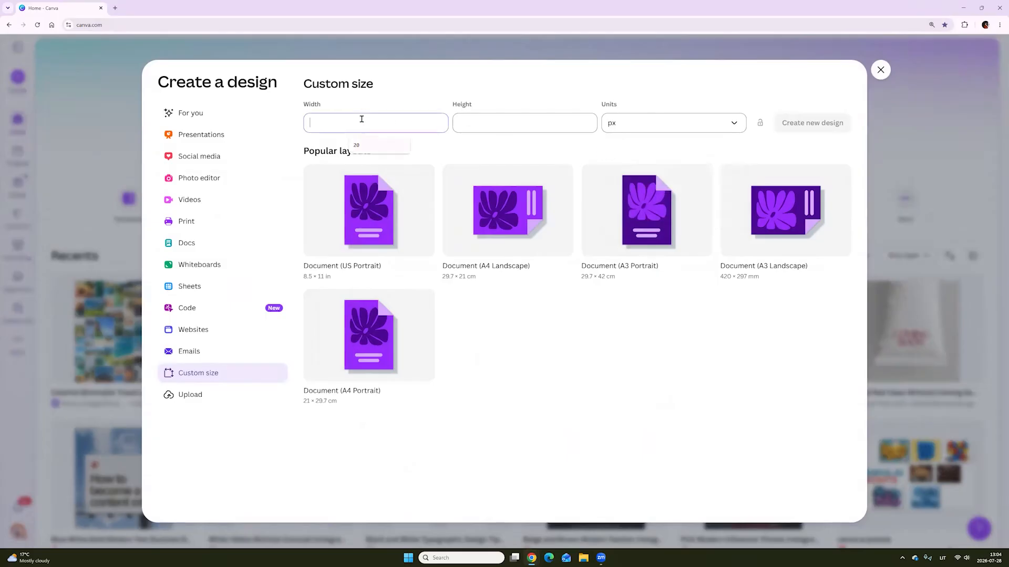
type("2000")
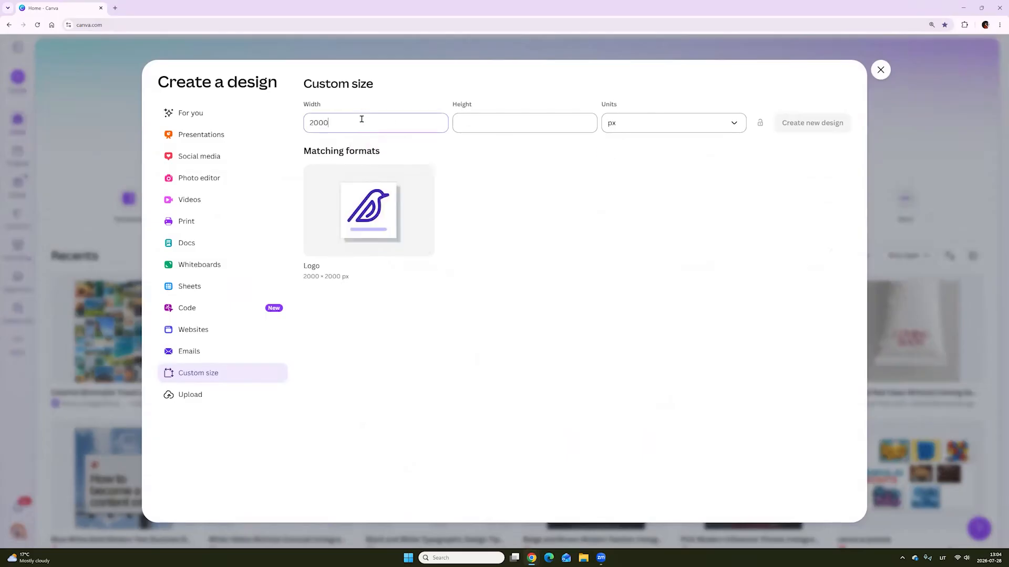
left_click(489, 122)
type("2000")
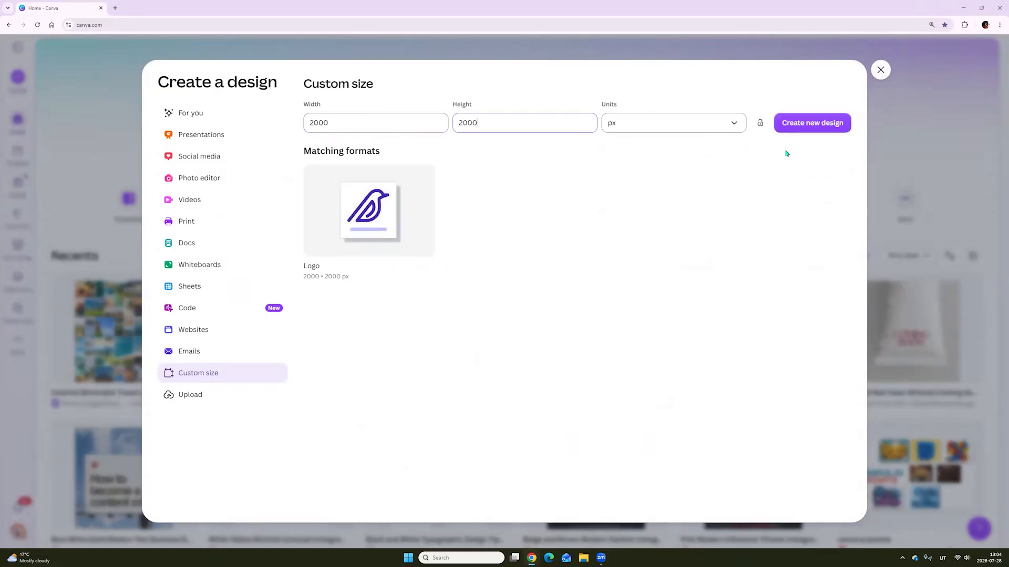
left_click(813, 124)
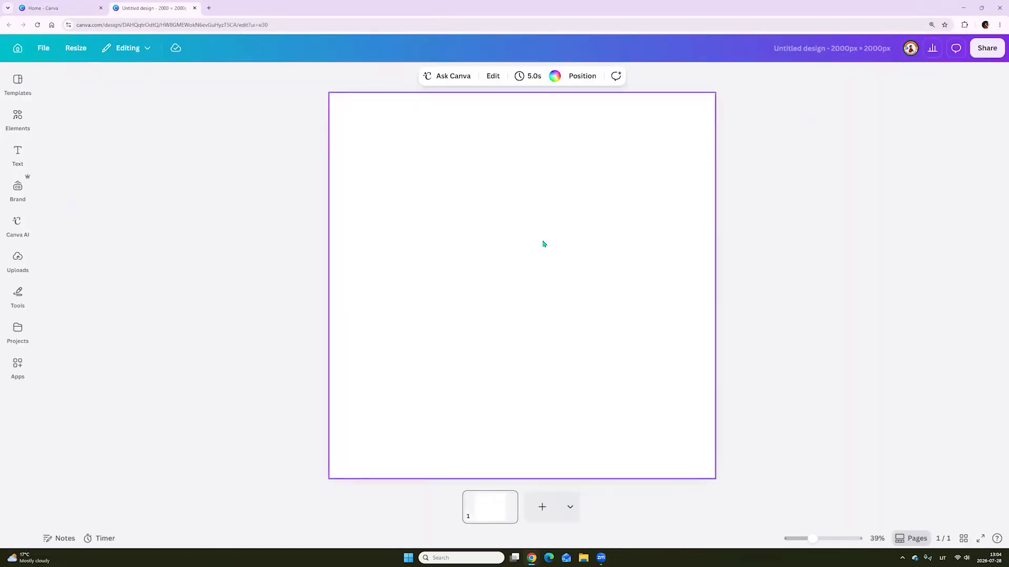
Add a square shape to the middle of the blank page
left_click(473, 286)
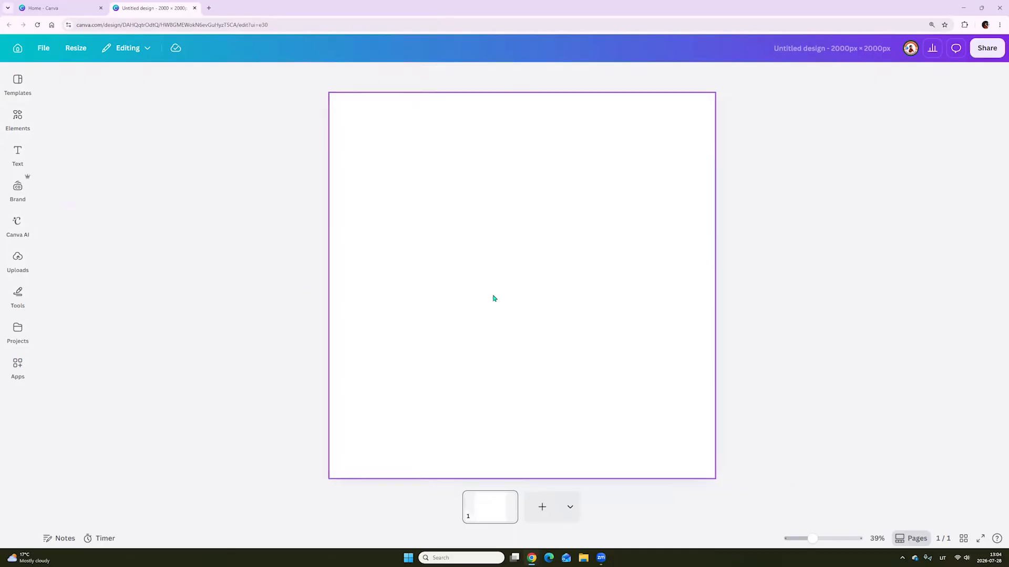
key("r")
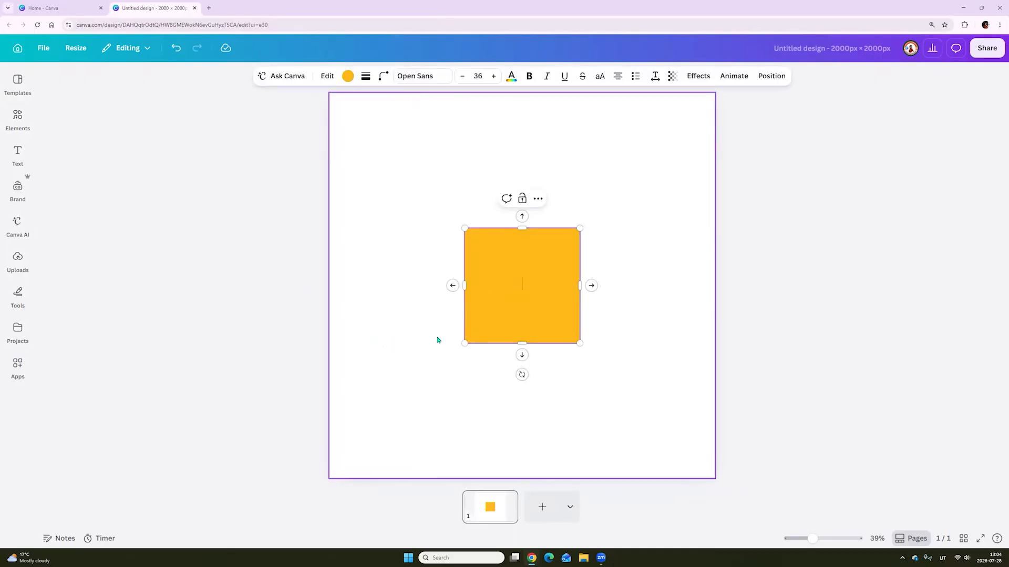
left_click(430, 355)
key("t")
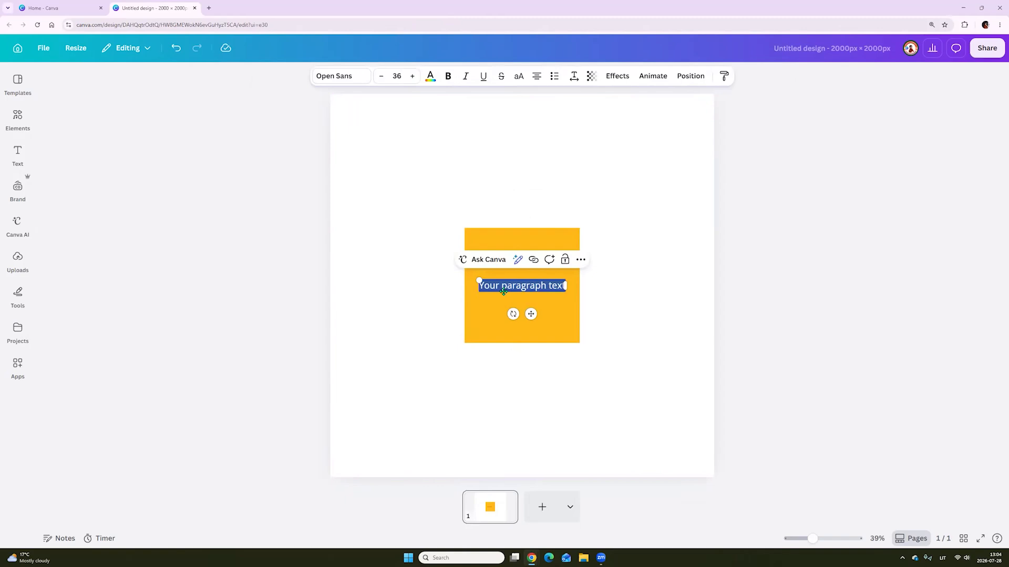
type("R")
left_click_drag(454, 270, 453, 269)
left_click_drag(524, 291, 557, 353)
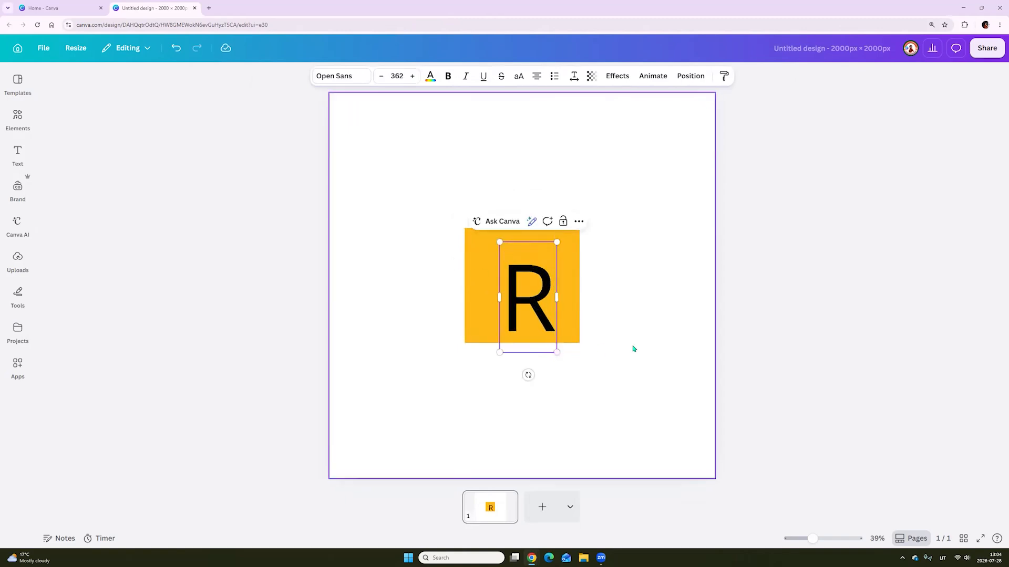
left_click(603, 340)
left_click(523, 310)
key("Delete")
Recolour the square black and resize it to fill the page's full width and roughly its upper two thirds
left_click_drag(520, 299, 541, 282)
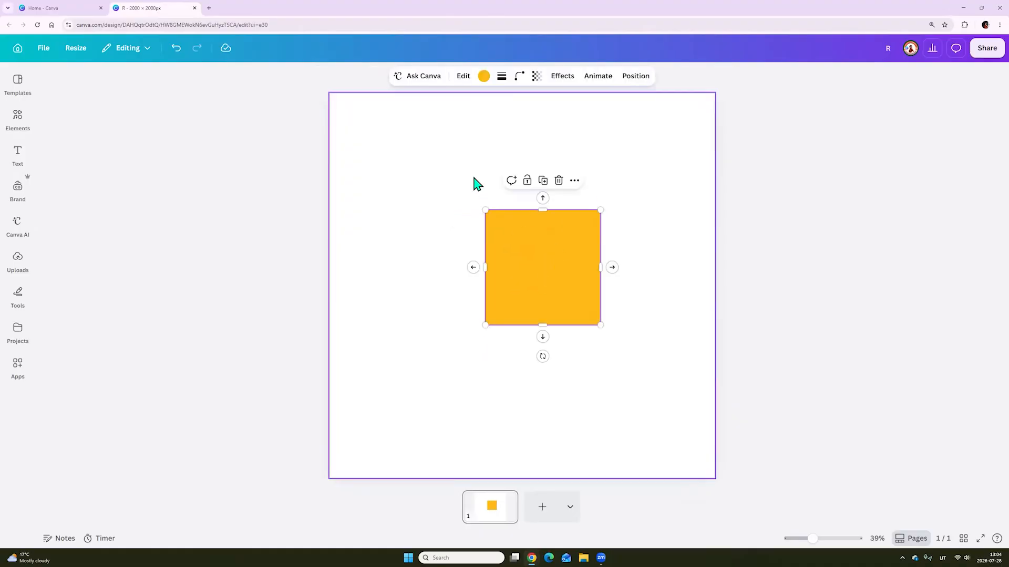
left_click(484, 76)
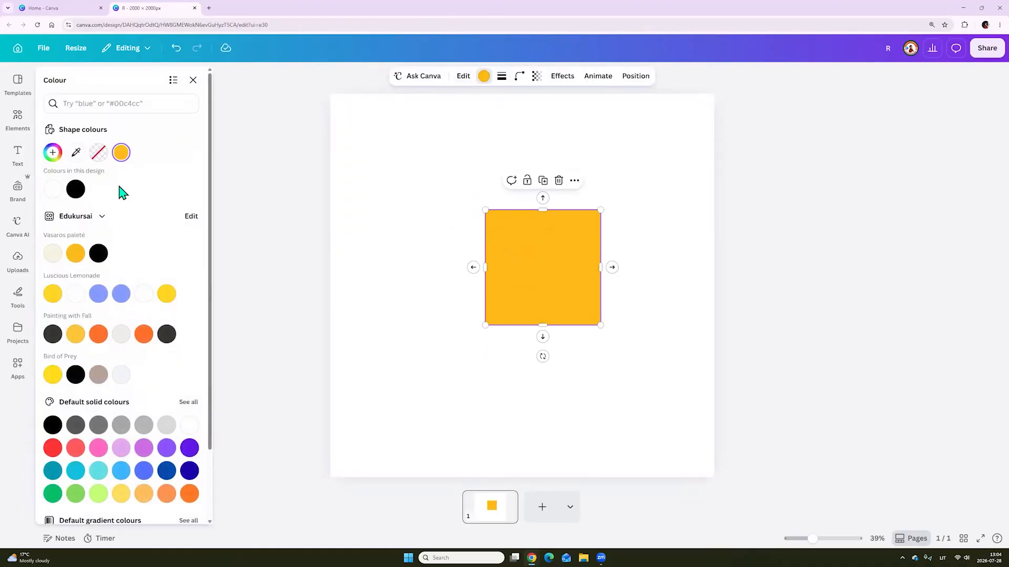
left_click(75, 189)
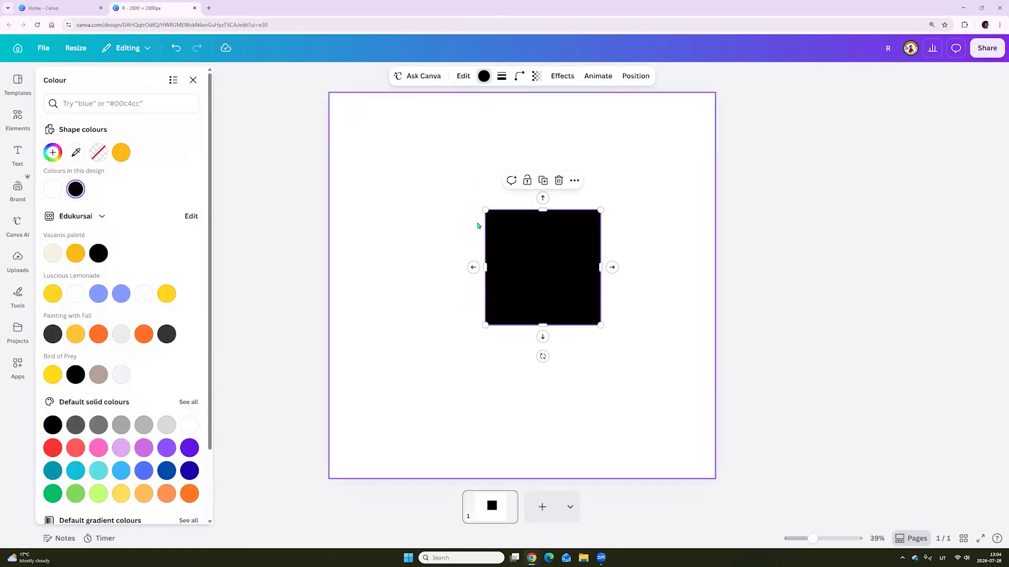
left_click_drag(485, 210, 357, 115)
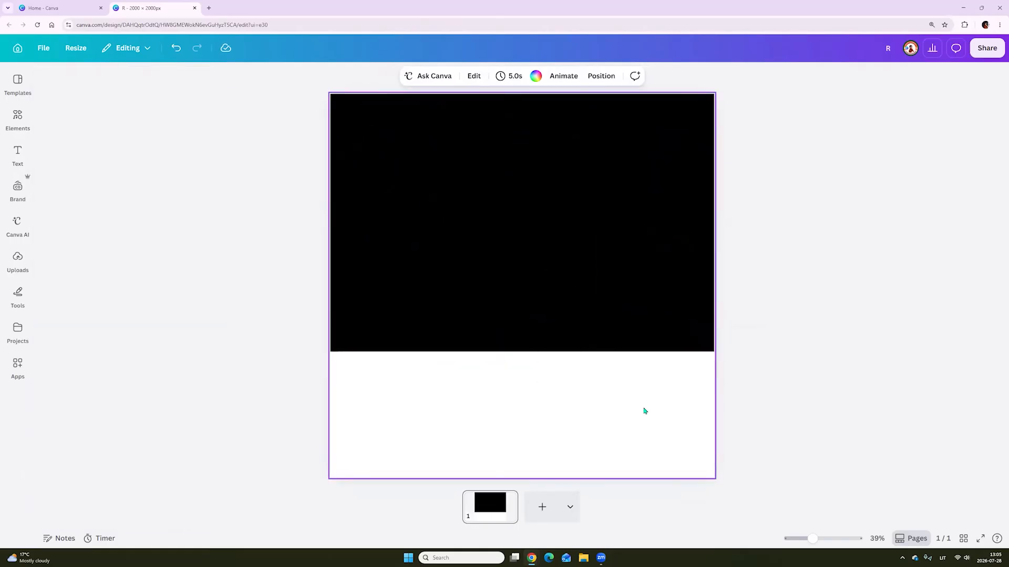
left_click(645, 411)
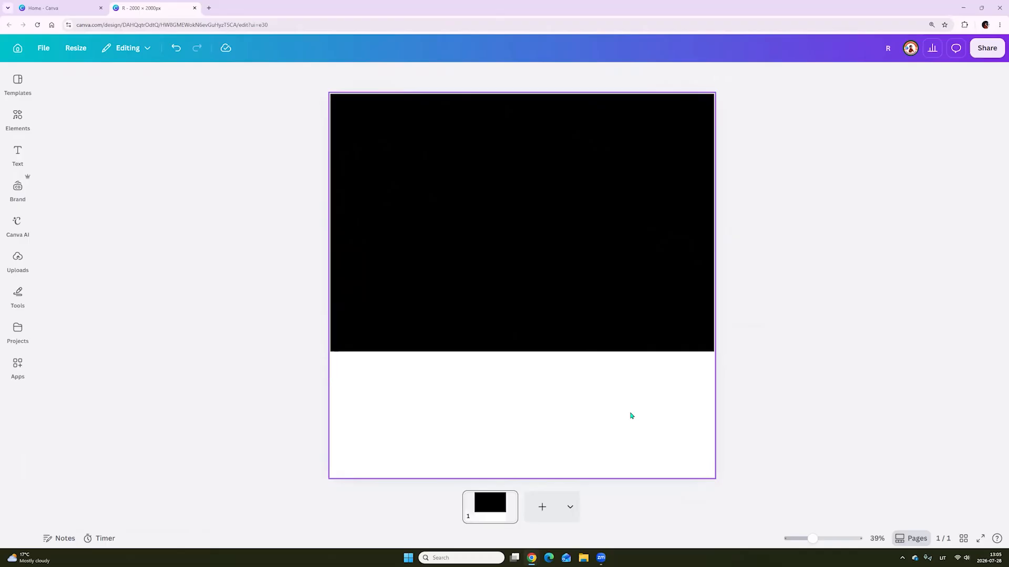
Add a text box over the black shape, enlarge it to font size 504 and make it read "Paris"
key("t")
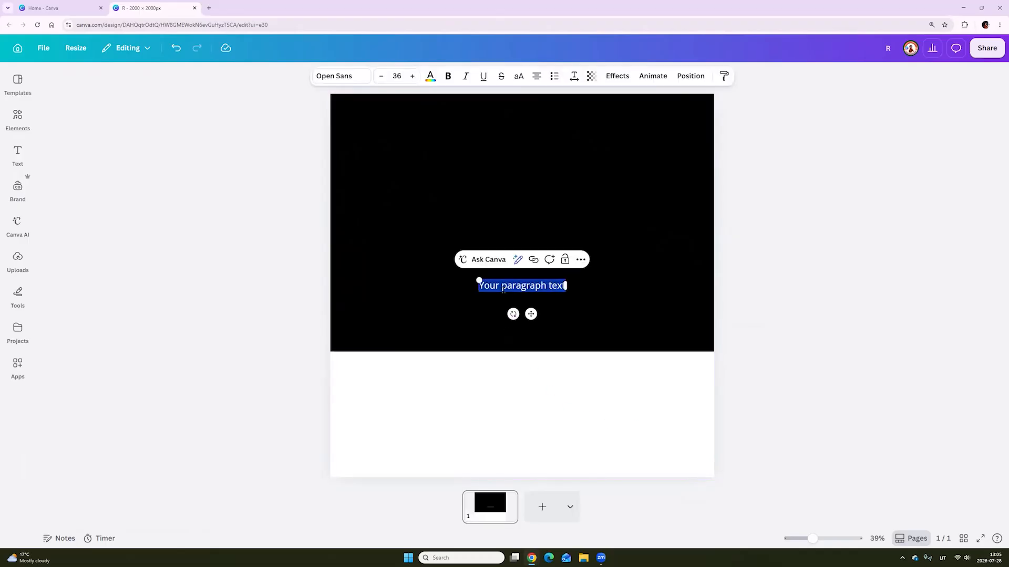
key("BackSpace")
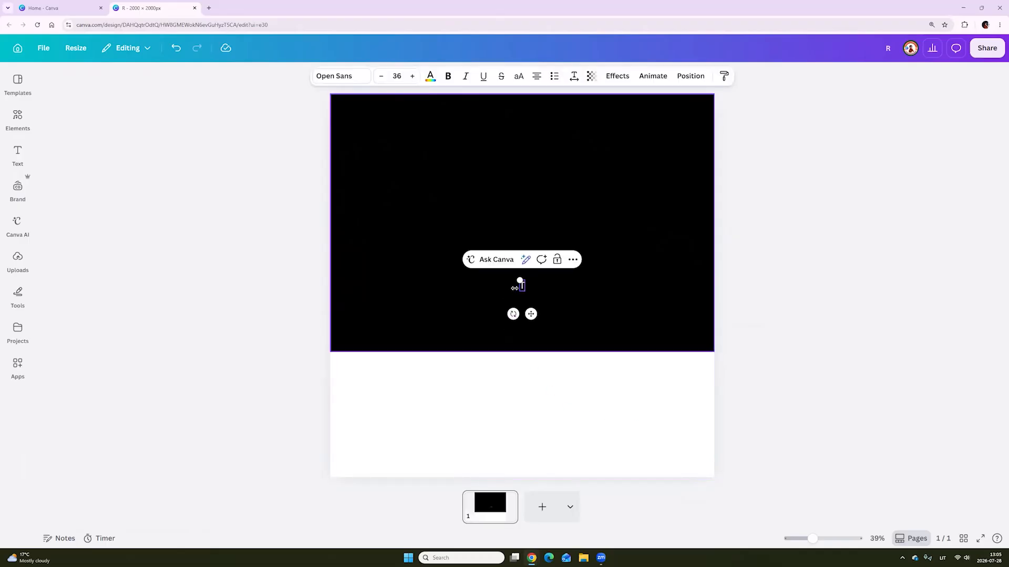
left_click_drag(520, 280, 338, 187)
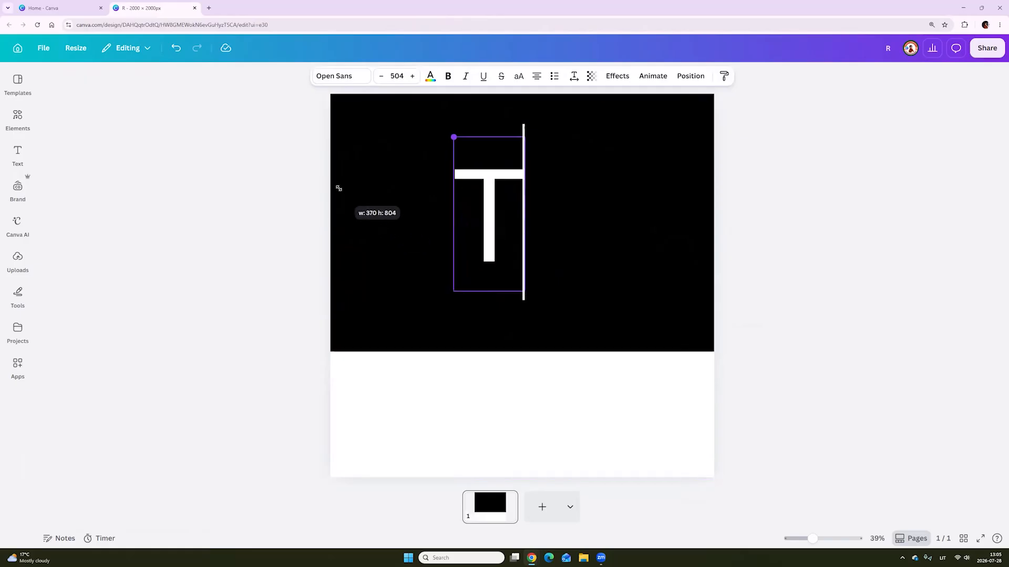
left_click(499, 451)
left_click(493, 279)
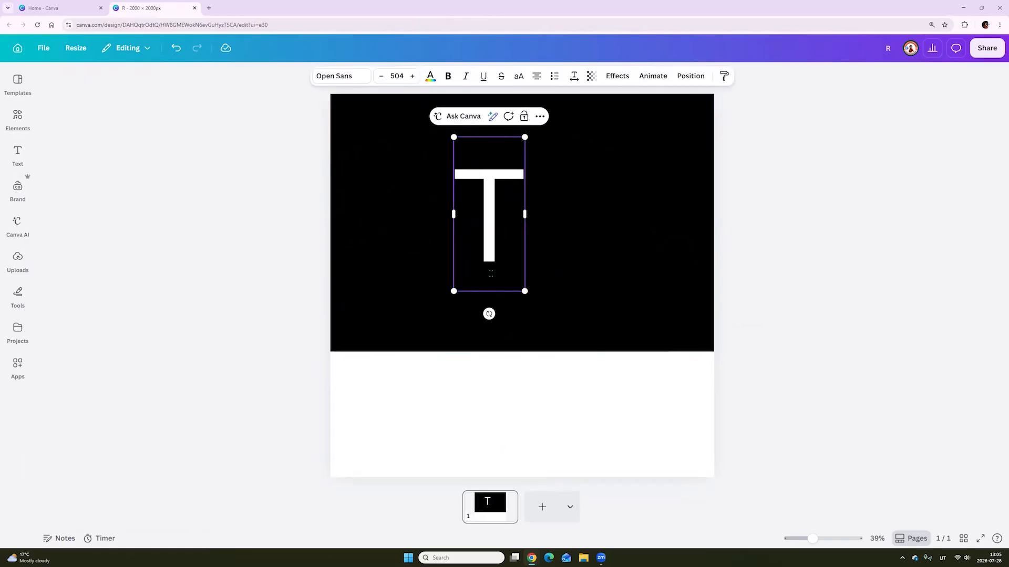
double_click(489, 270)
type("Paris")
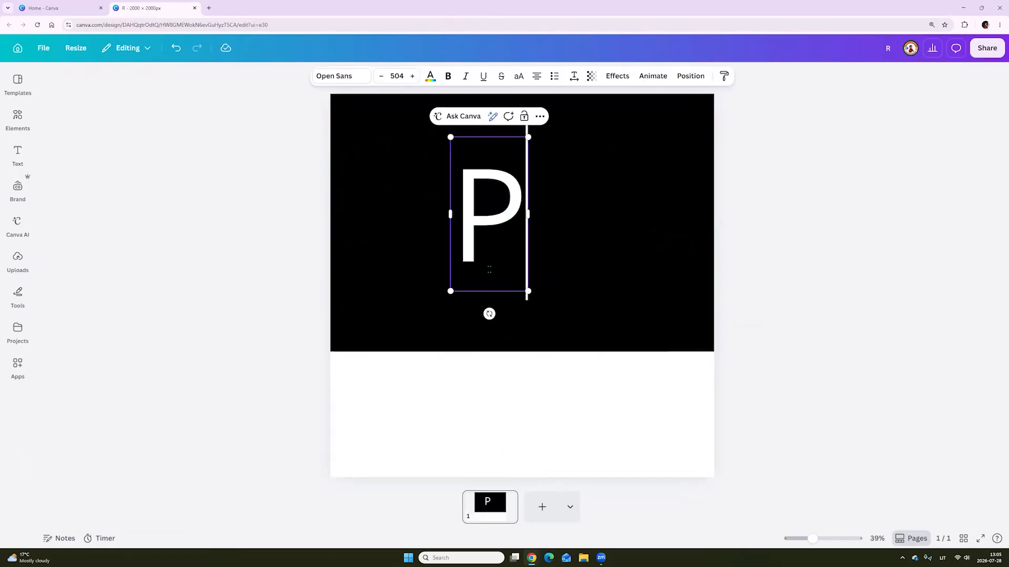
Move the Paris text across the lower edge of the black shape and enlarge it to font size 531
left_click(577, 380)
left_click_drag(540, 241, 571, 351)
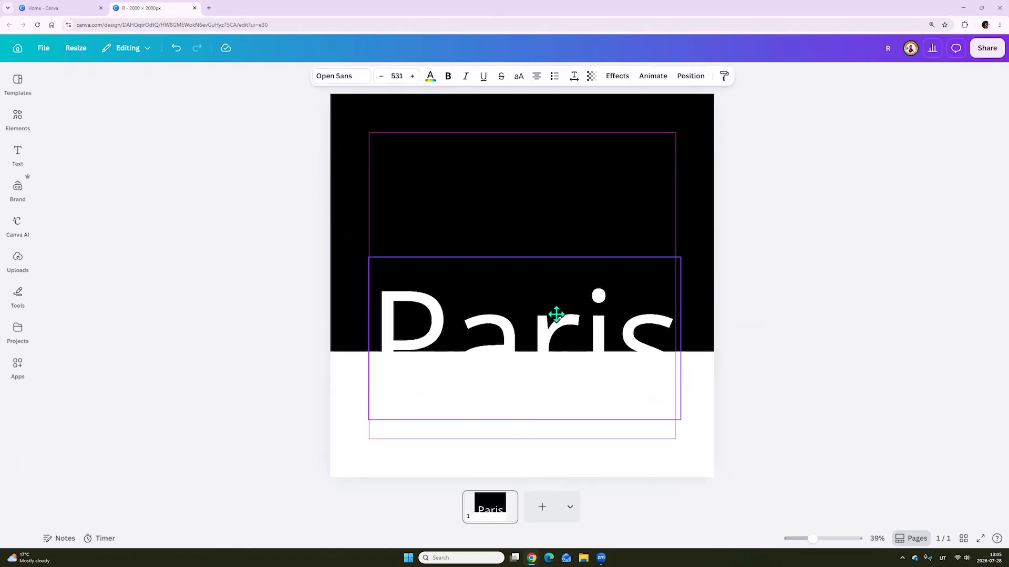
left_click_drag(557, 315, 557, 318)
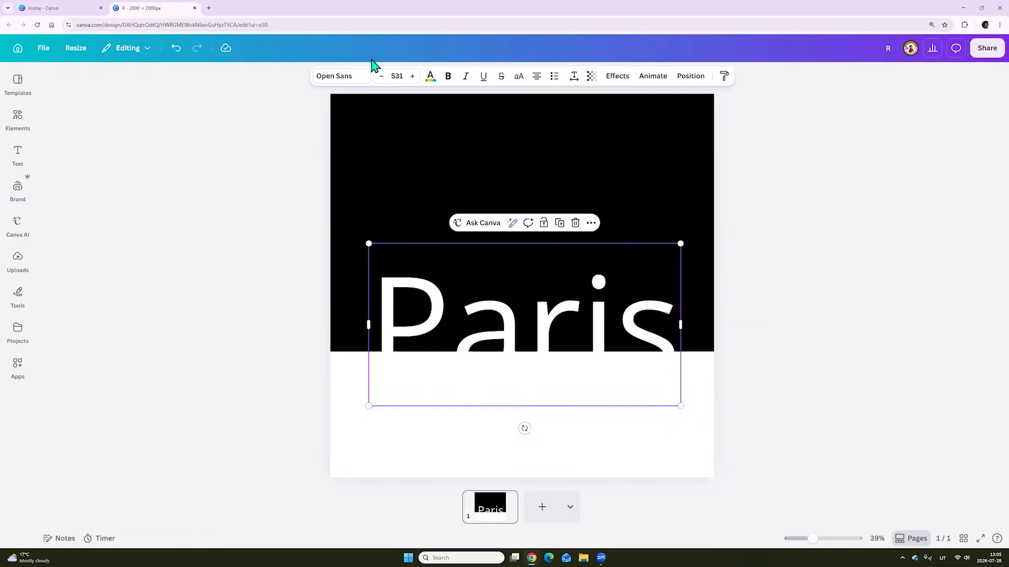
Change the font of the Paris text to Pacifico
left_click(335, 78)
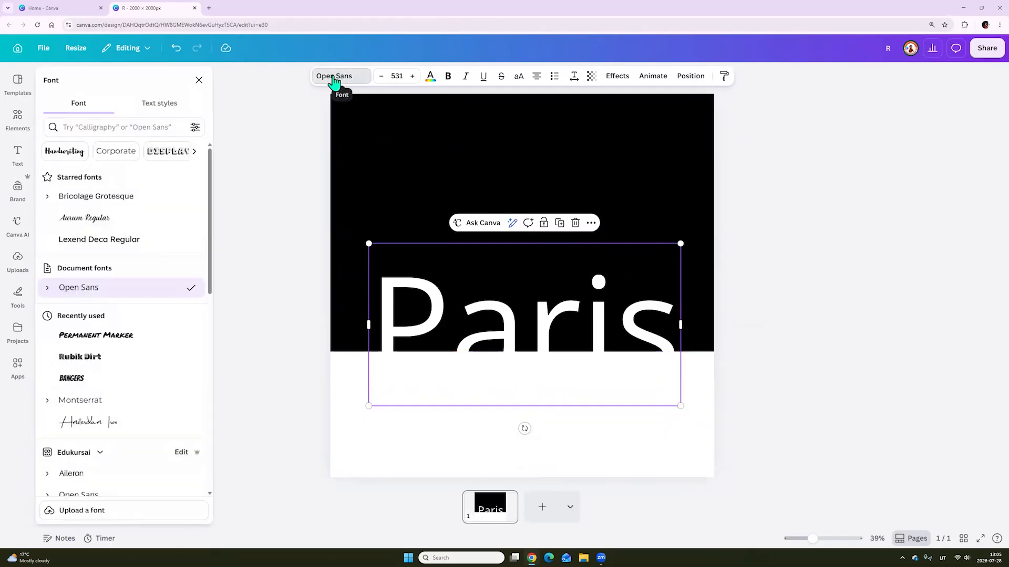
left_click(135, 127)
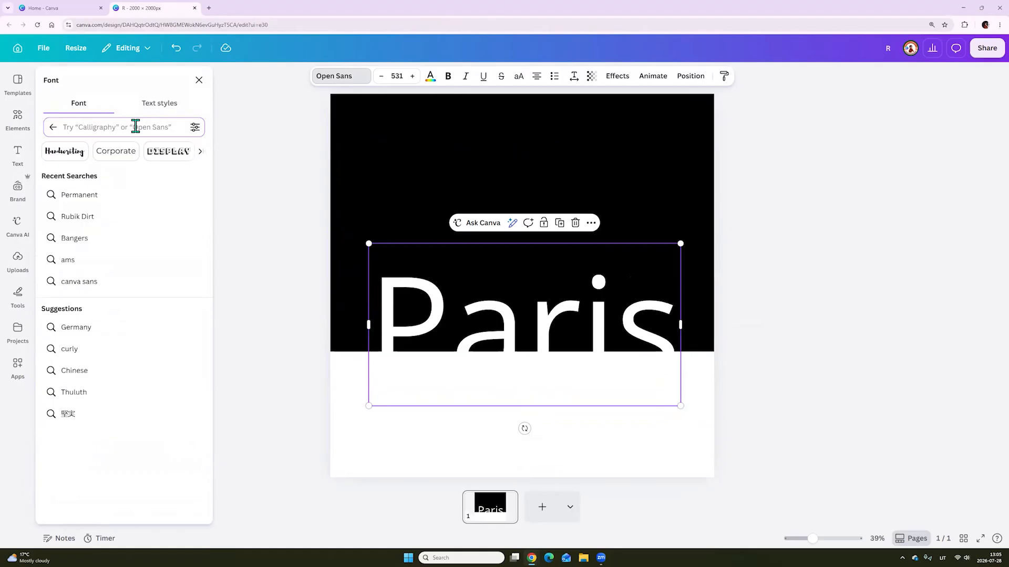
type("pa")
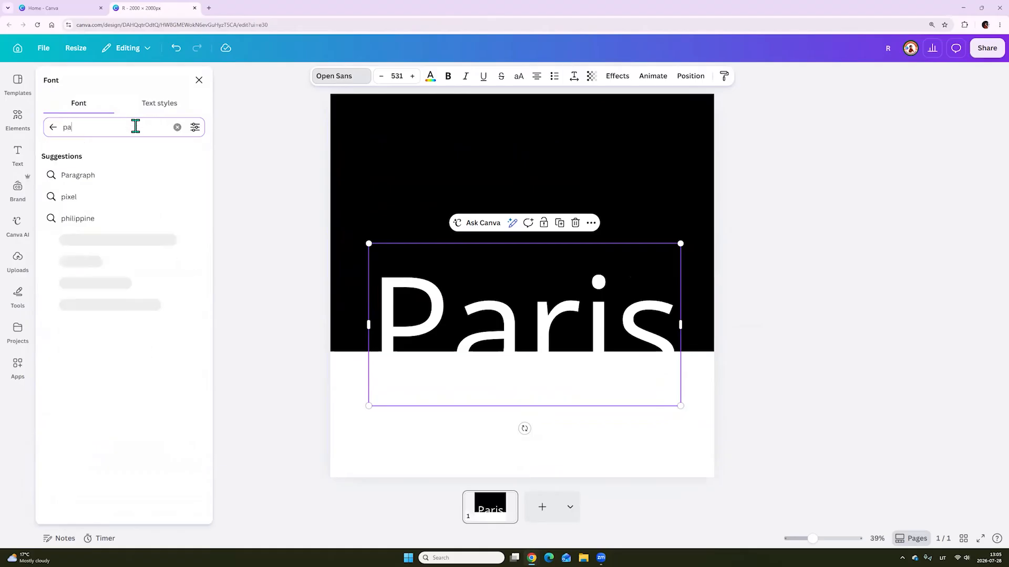
type("ci")
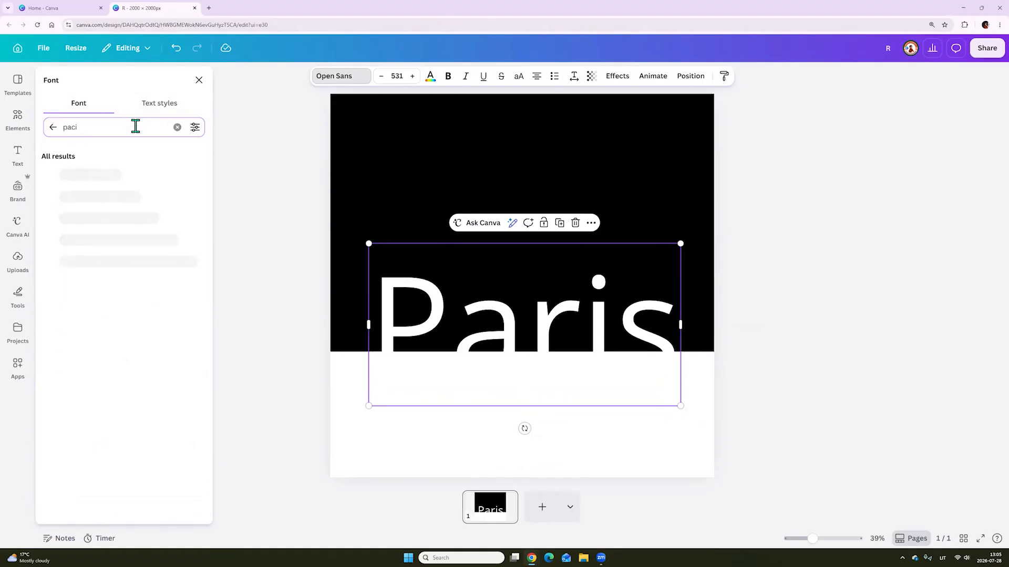
left_click(68, 175)
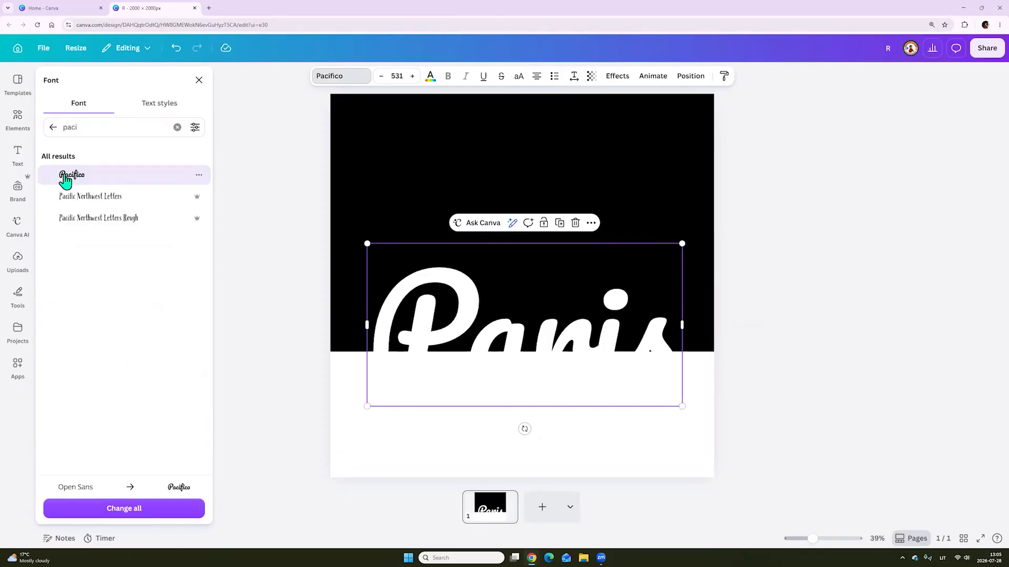
left_click(538, 458)
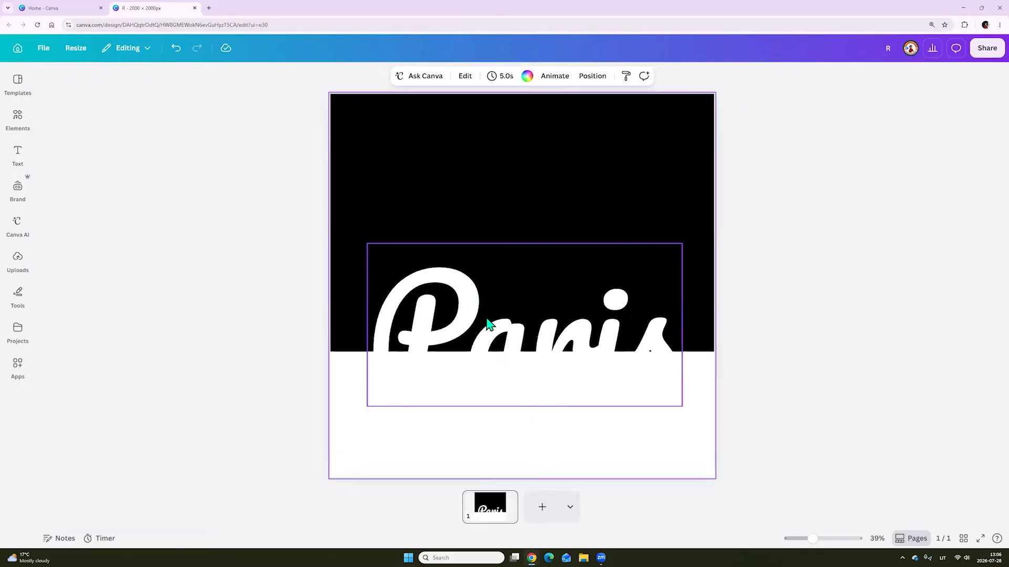
Set the colour of the Paris text to black
left_click(444, 298)
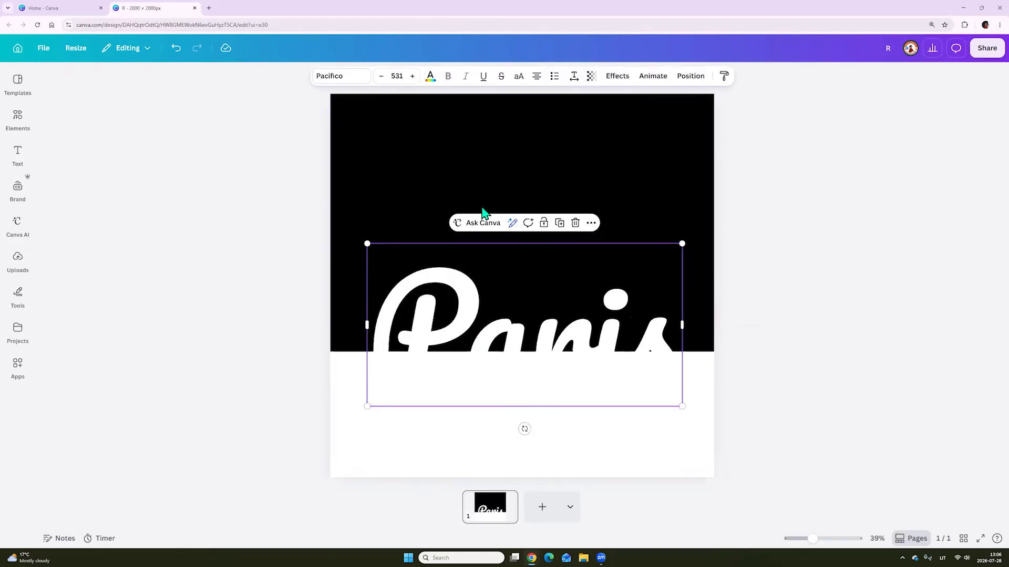
left_click(430, 78)
left_click(120, 154)
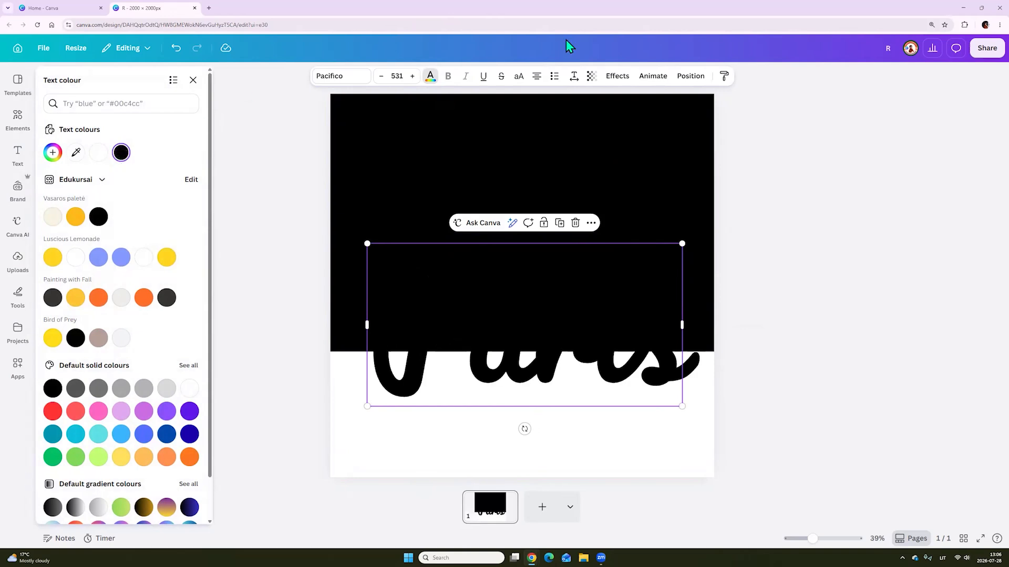
Apply an Outline effect to the Paris text in white with a thickness of 47
left_click(616, 76)
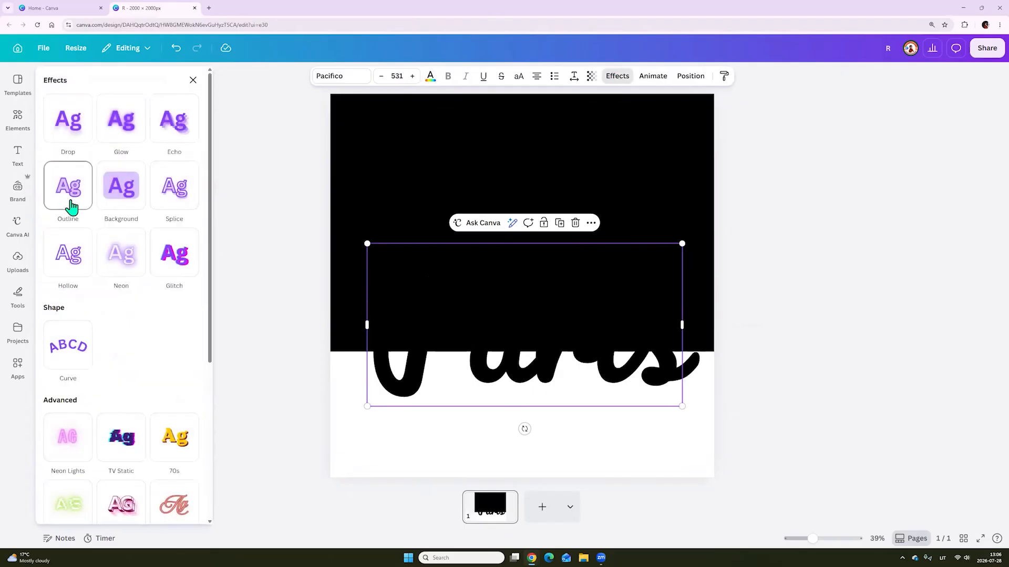
left_click(71, 207)
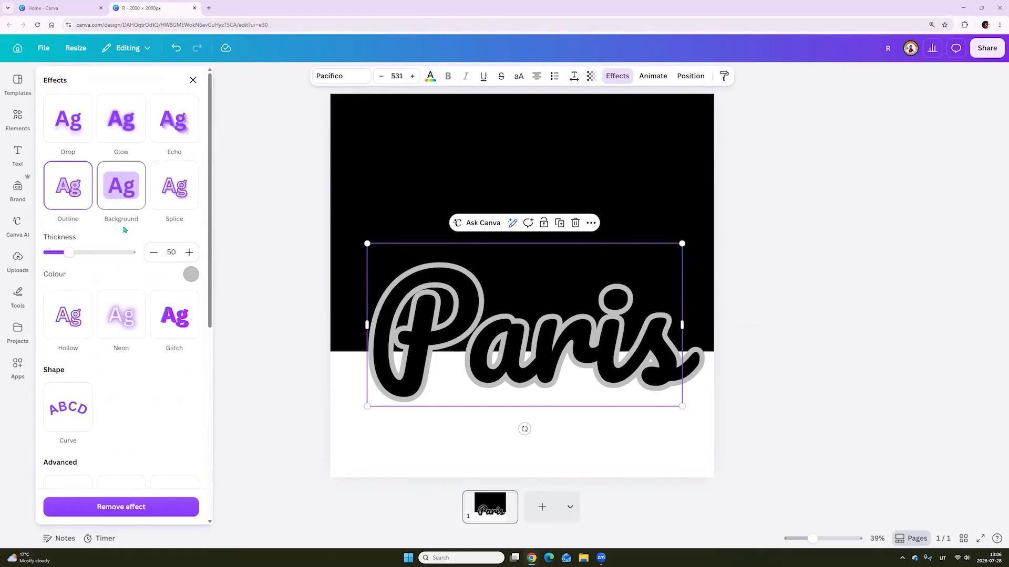
left_click(192, 277)
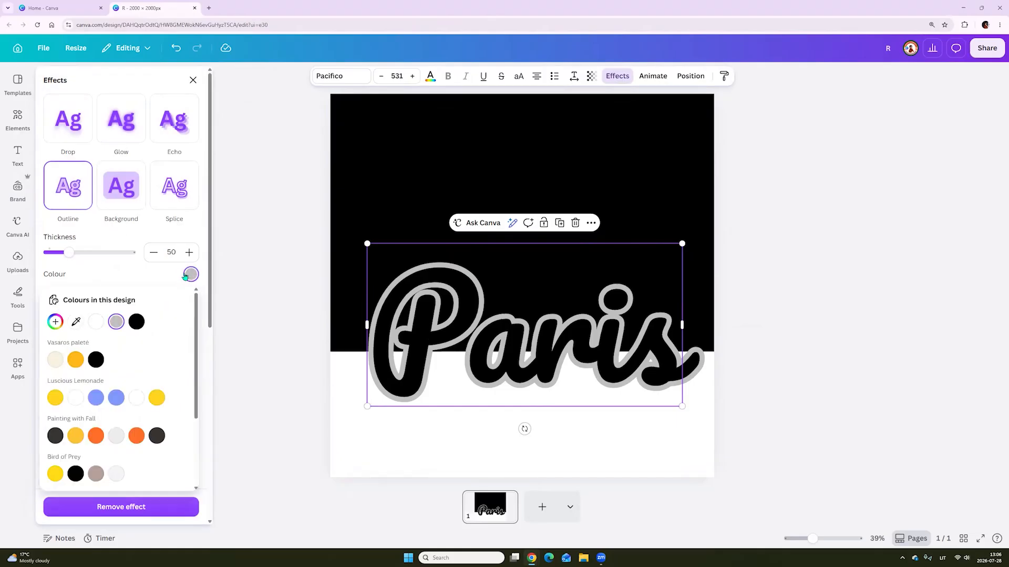
left_click(96, 322)
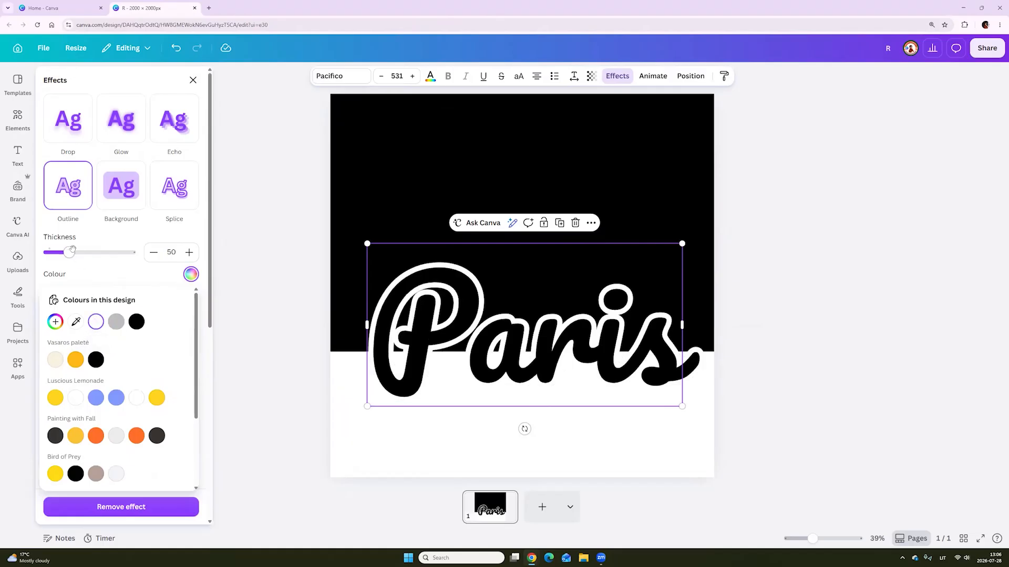
mouse_move(68, 253)
left_mouse_down()
mouse_move(110, 253)
mouse_move(67, 253)
left_mouse_up()
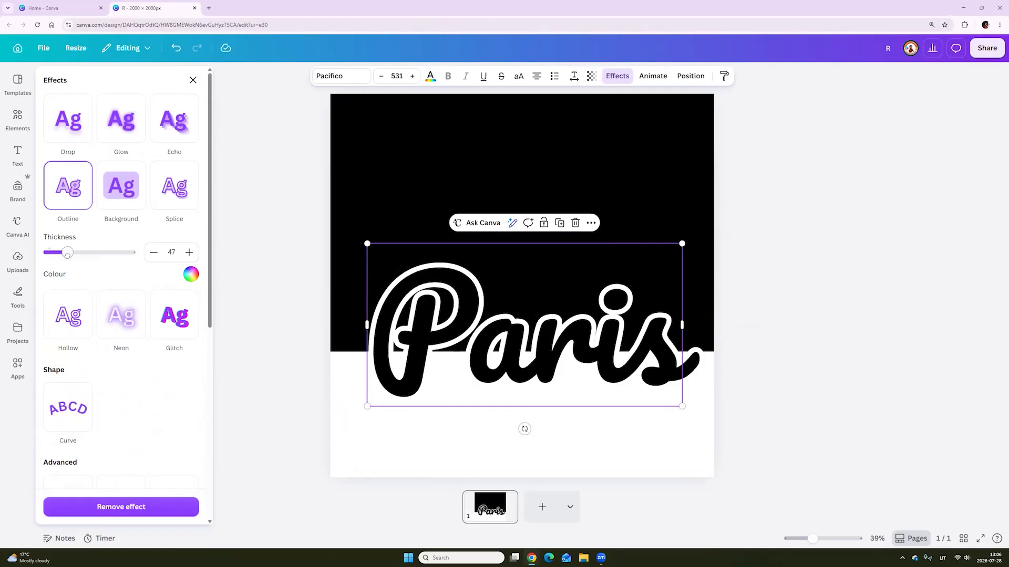
left_click(534, 473)
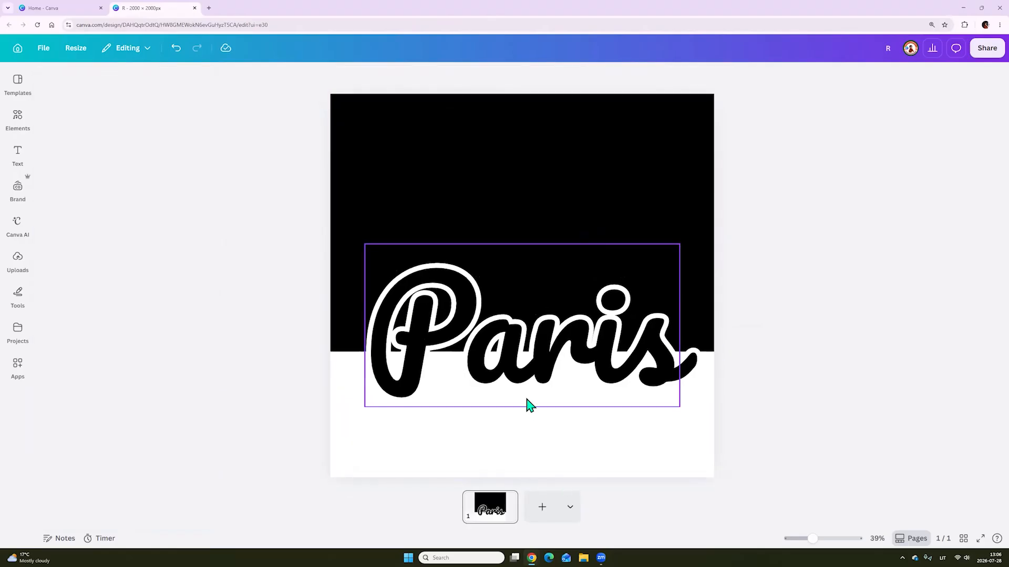
Set up the marker for drawing on the design in white, with an increased stroke weight
left_click_drag(817, 541, 823, 539)
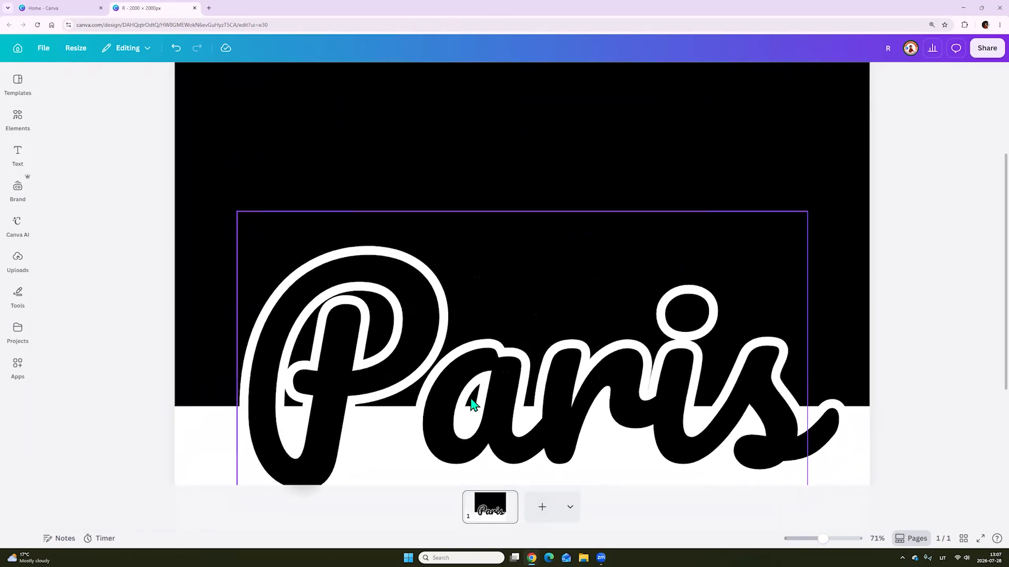
left_click(16, 293)
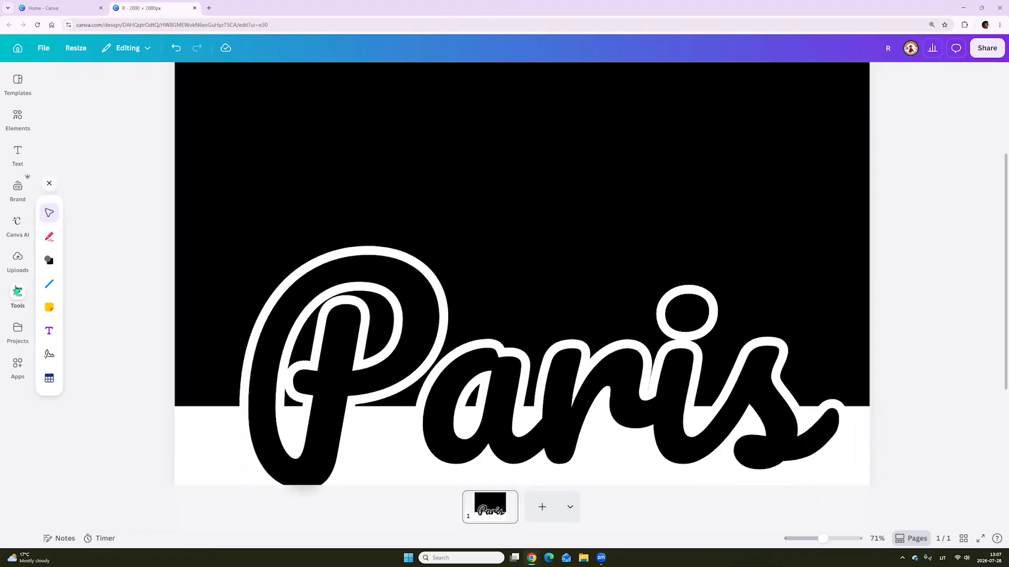
left_click(47, 239)
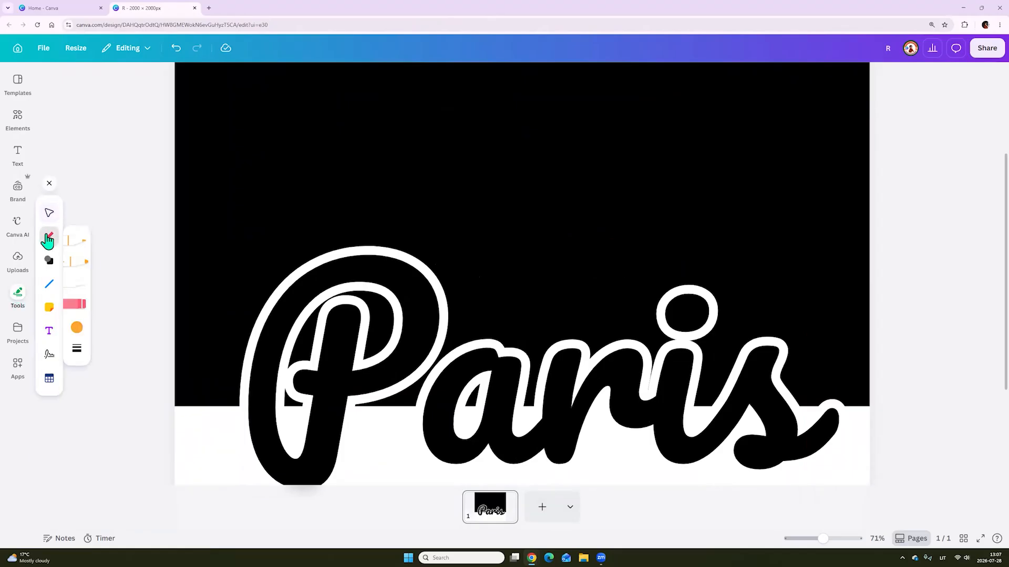
left_click(82, 268)
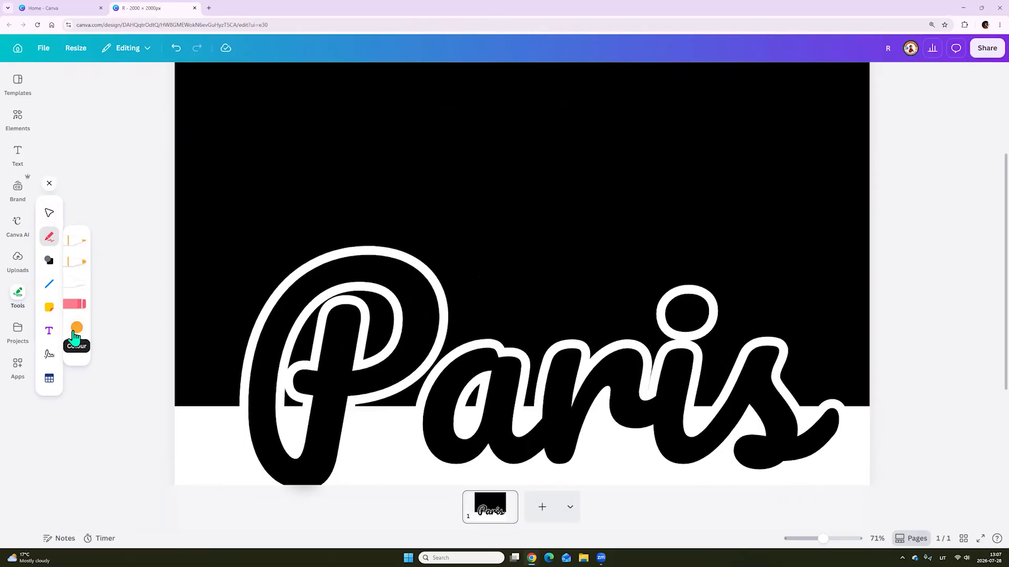
left_click(77, 327)
left_click(154, 377)
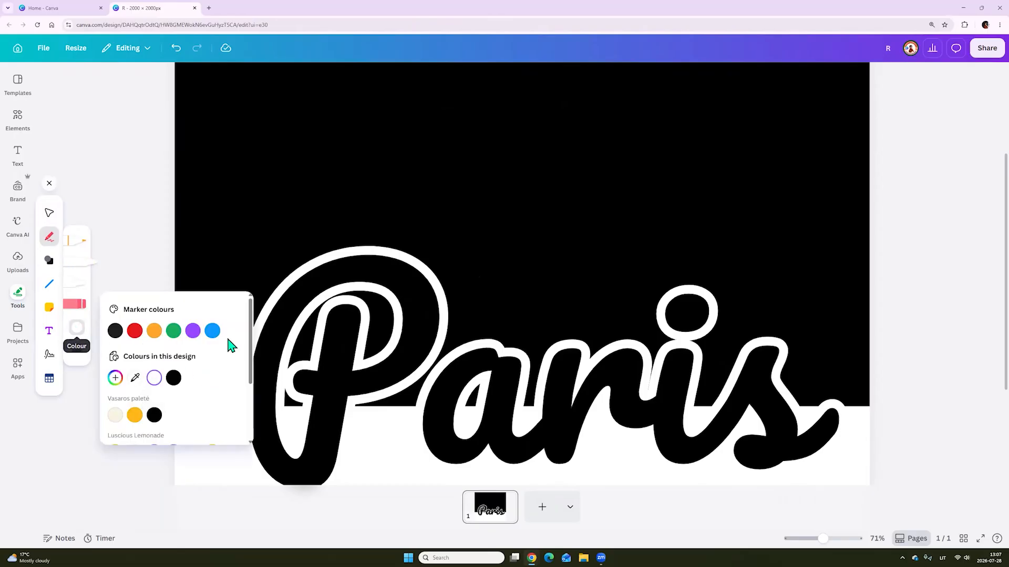
left_click(77, 353)
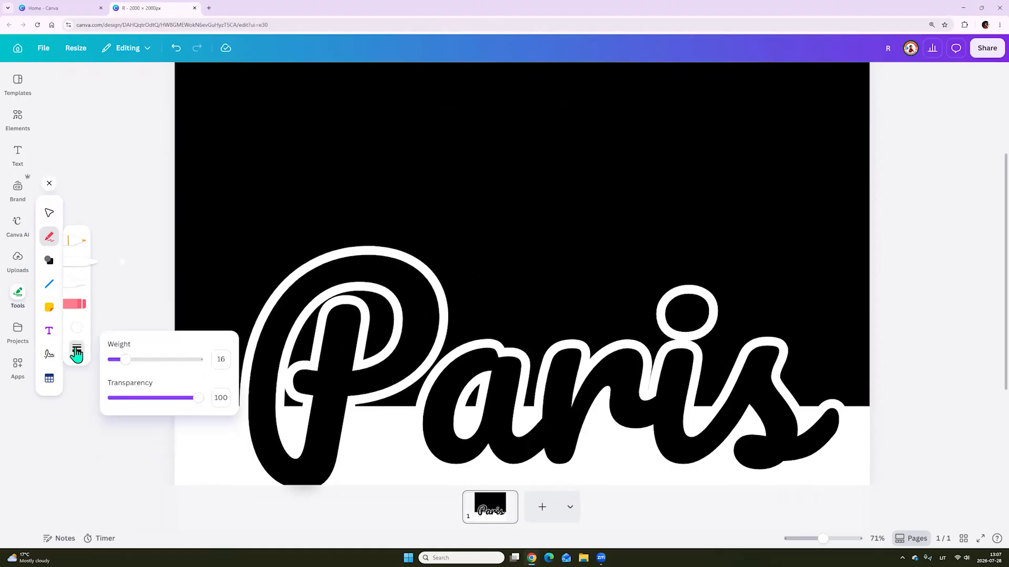
left_click_drag(125, 359, 160, 359)
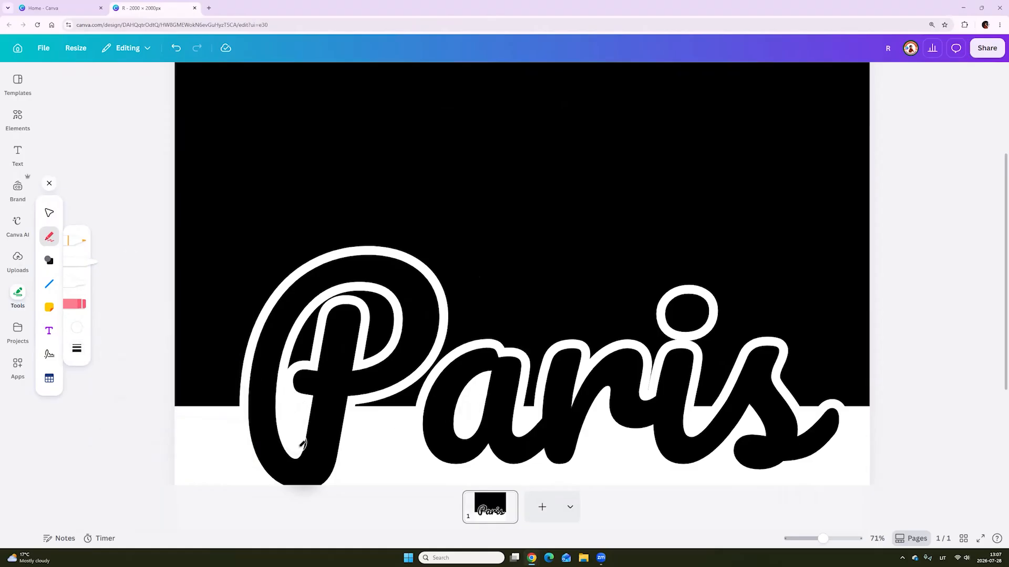
Paint over the black gaps between the Paris letters with white marker strokes, reducing the stroke weight for the gap beside the P
mouse_move(527, 414)
left_mouse_down()
mouse_move(539, 363)
mouse_move(520, 445)
mouse_move(536, 364)
left_mouse_up()
key("ctrl+z")
left_click_drag(702, 406, 729, 357)
left_click_drag(692, 399, 709, 357)
key("ctrl+z")
mouse_move(362, 413)
left_mouse_down()
mouse_move(408, 408)
mouse_move(412, 394)
left_mouse_up()
left_click(77, 349)
left_click_drag(163, 359, 142, 359)
left_click_drag(413, 392, 445, 350)
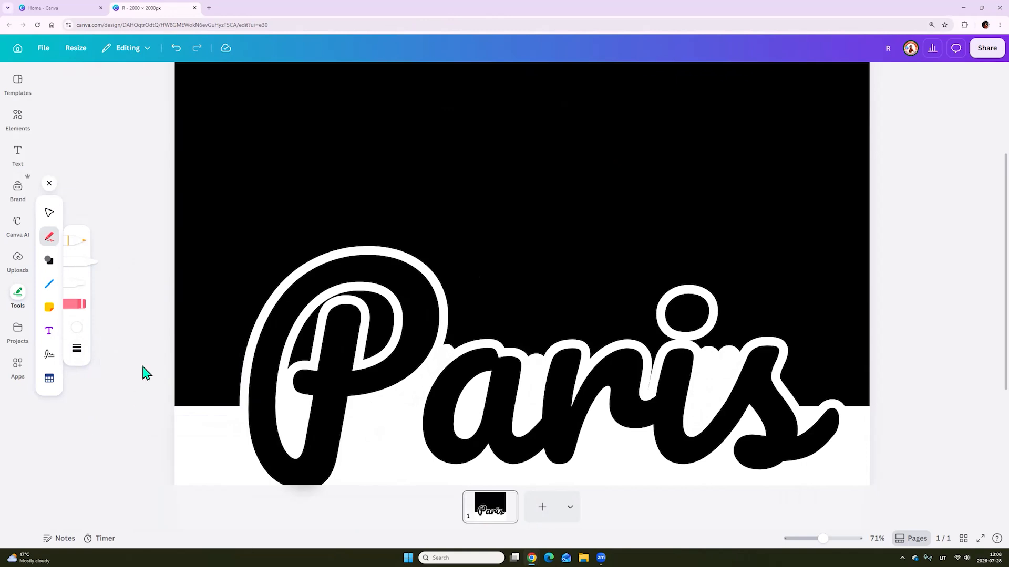
left_click(48, 215)
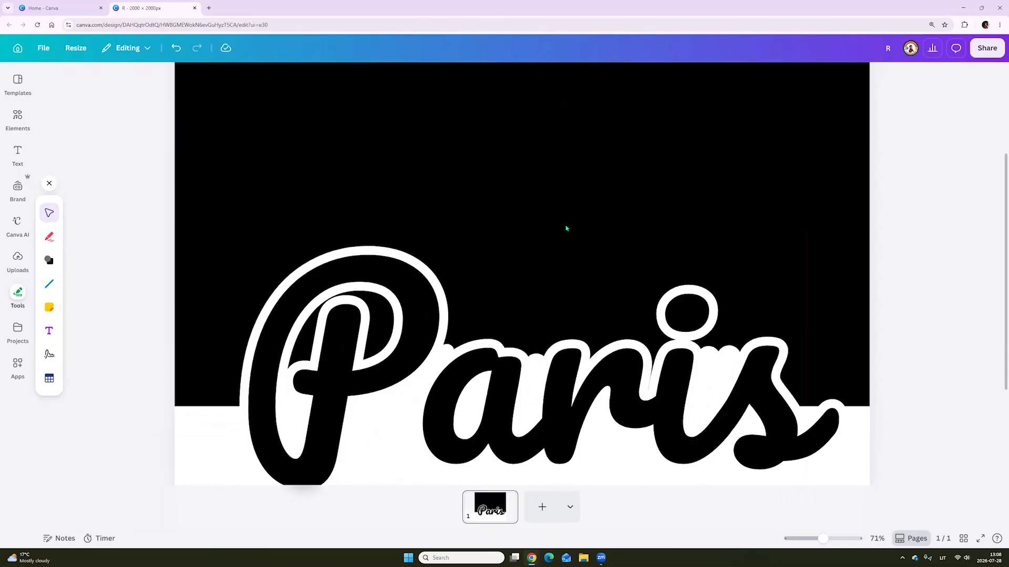
Download the design as a 2,000 × 2,000 px PNG and place the downloaded image on a new second page
left_click(987, 48)
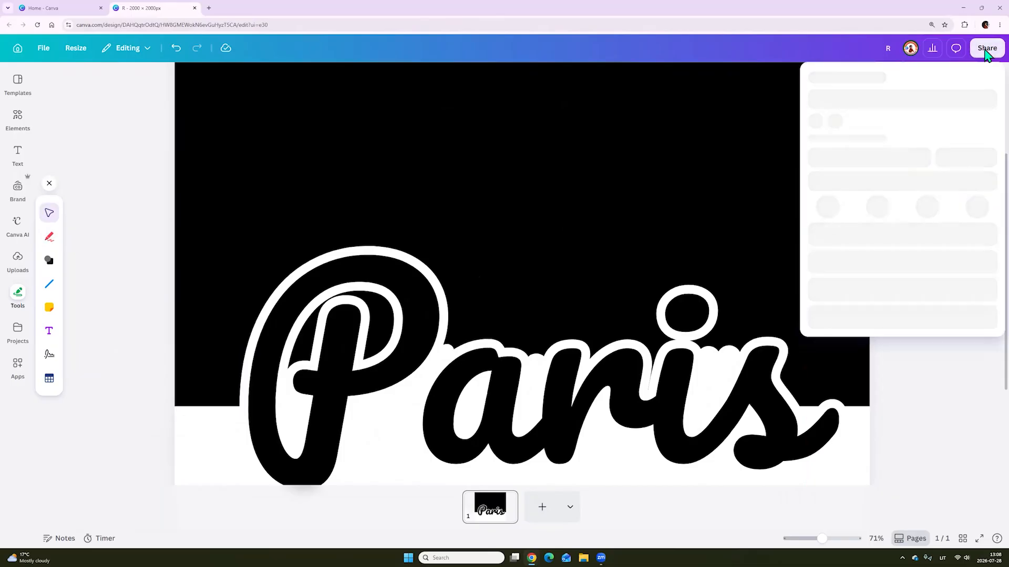
left_click(832, 295)
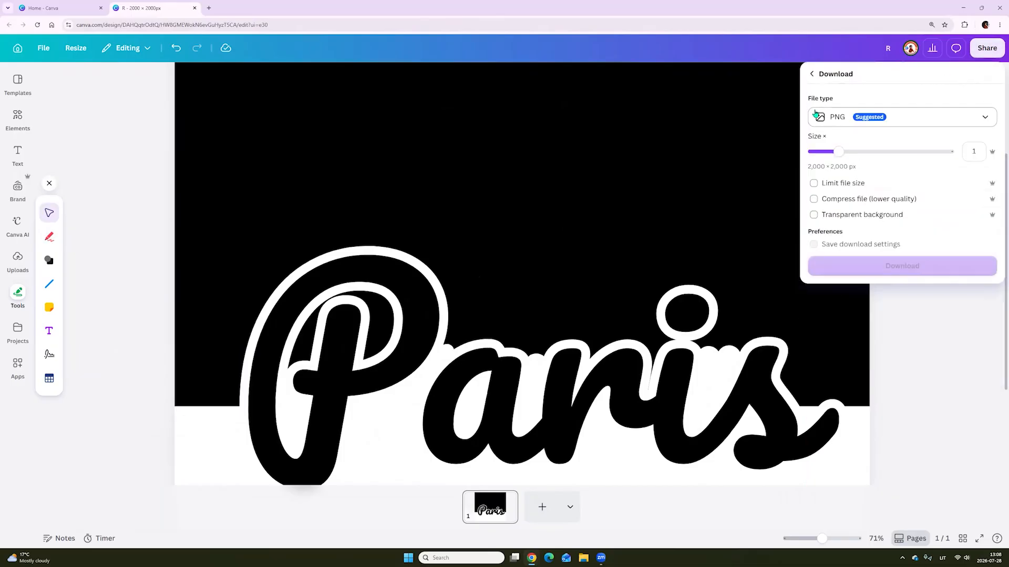
left_click(892, 271)
left_click(539, 515)
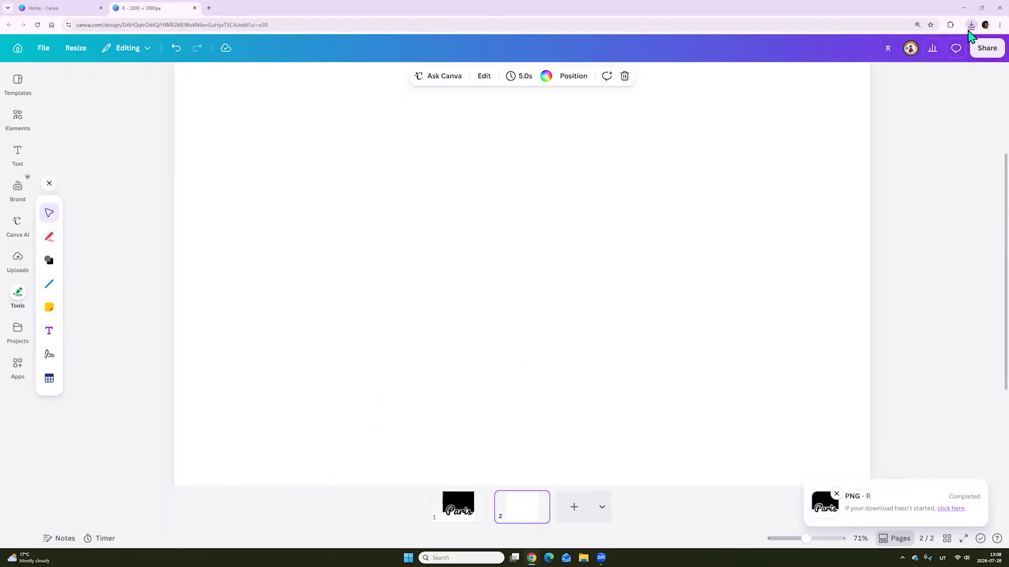
left_click_drag(179, 457, 608, 237)
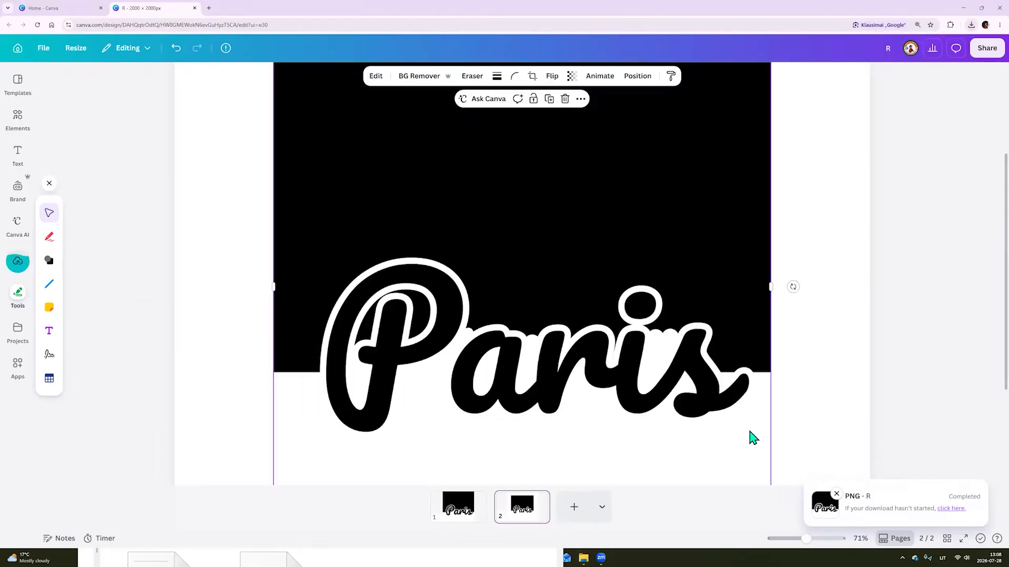
Search the photo elements for "paris" and add the Eiffel Tower photo with the river, boats and green trees
left_click(17, 125)
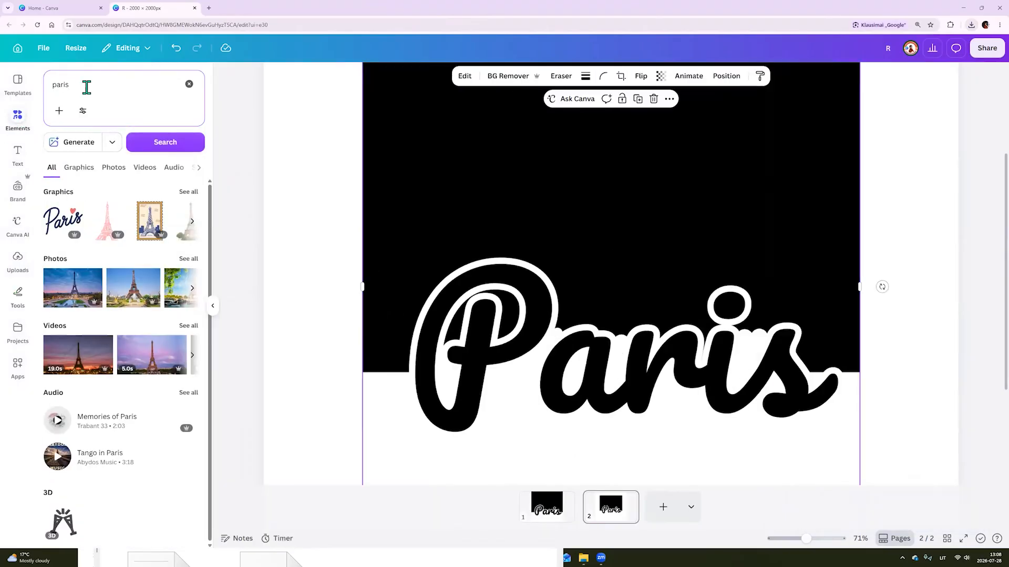
left_click(84, 88)
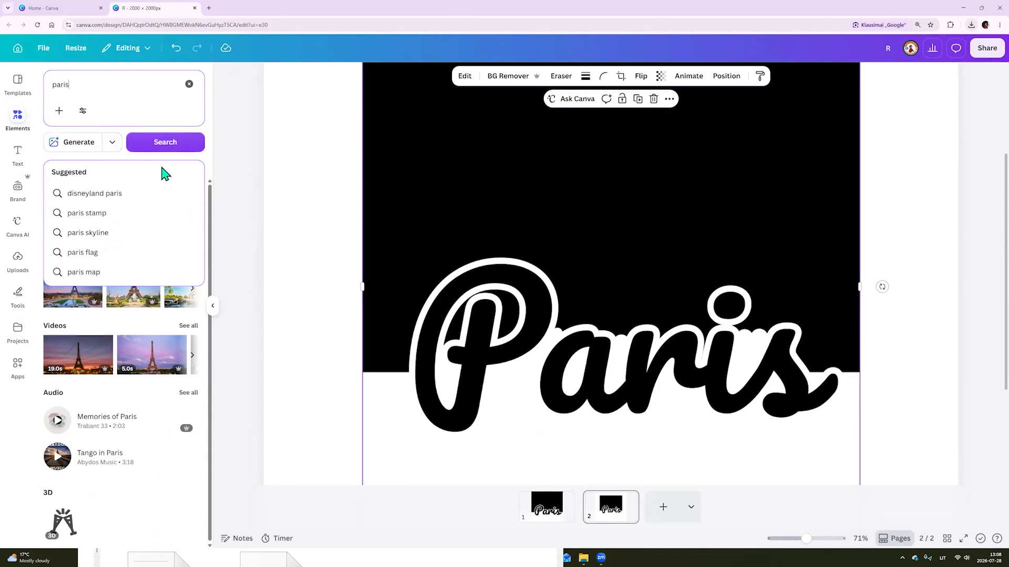
left_click(210, 126)
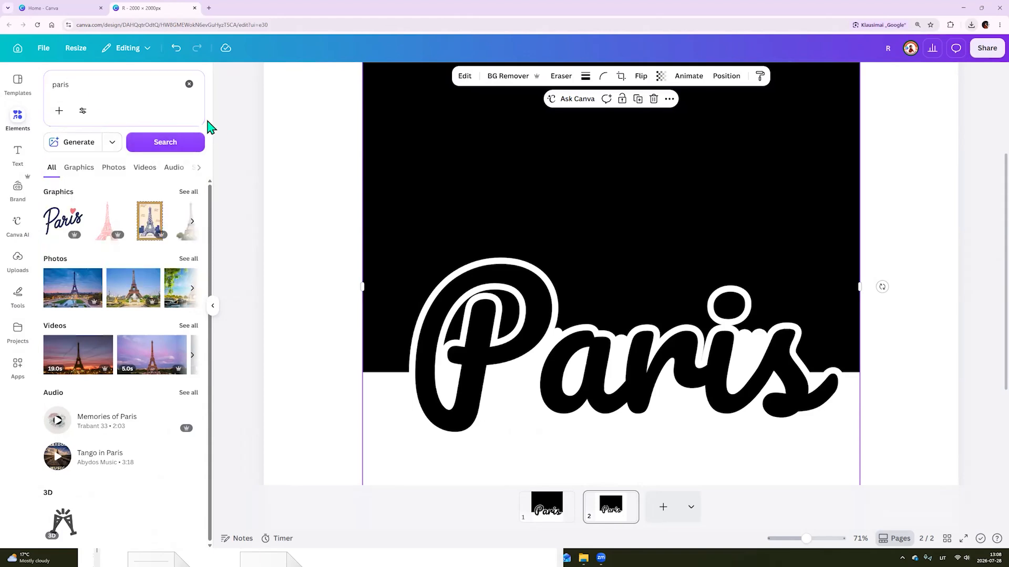
left_click(114, 172)
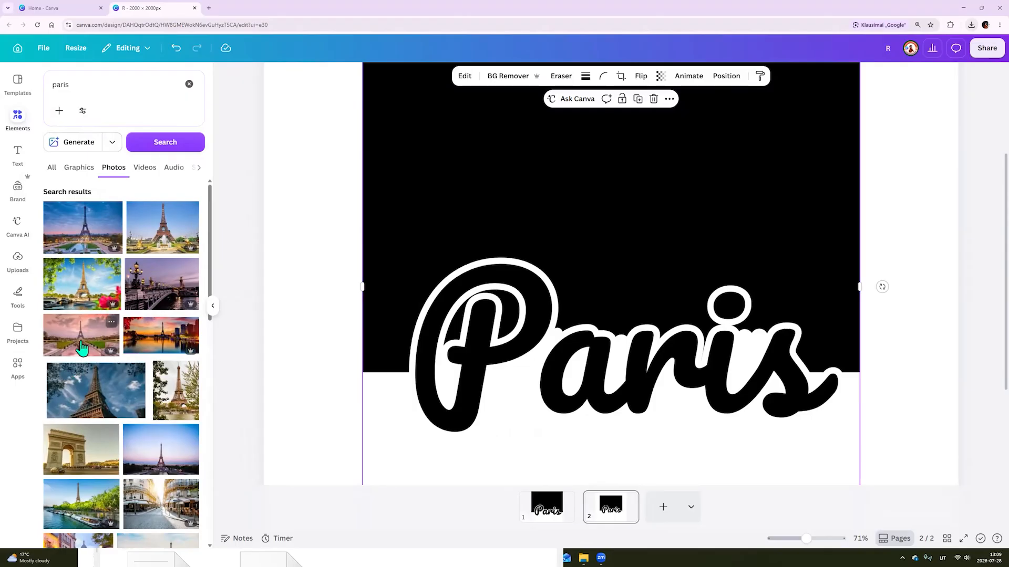
scroll(80, 334, "down", 2)
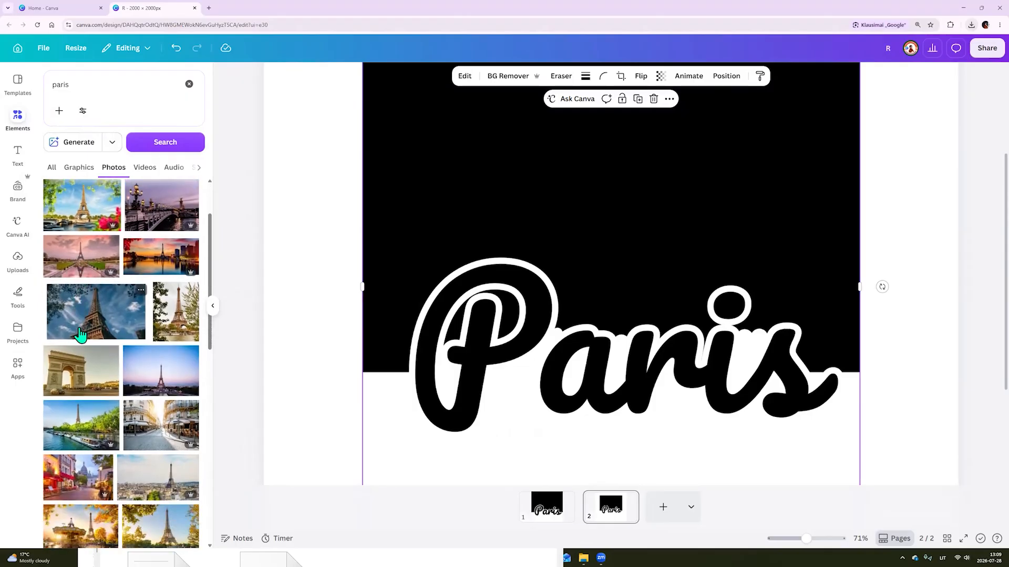
scroll(124, 349, "down", 2)
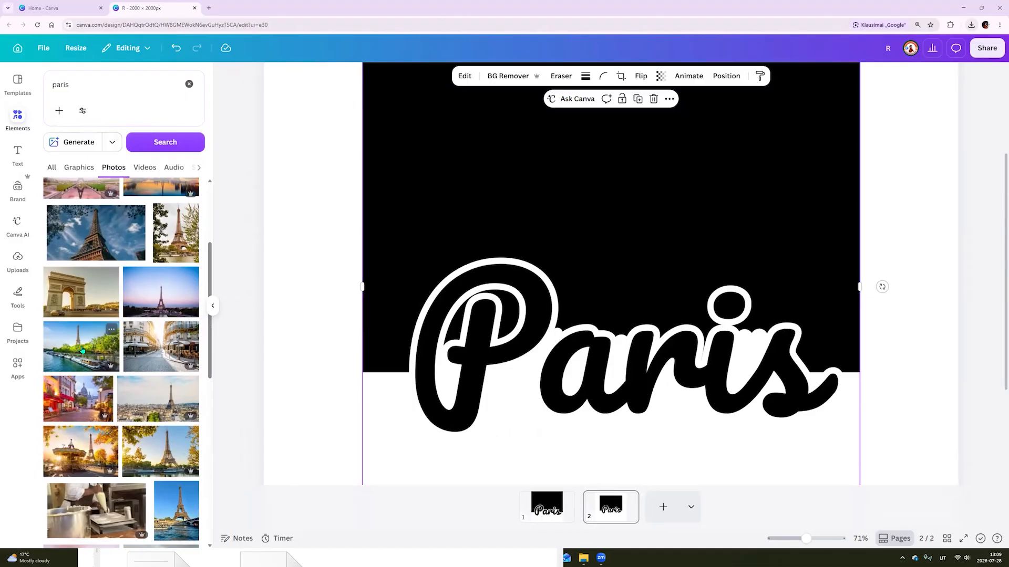
left_click(82, 350)
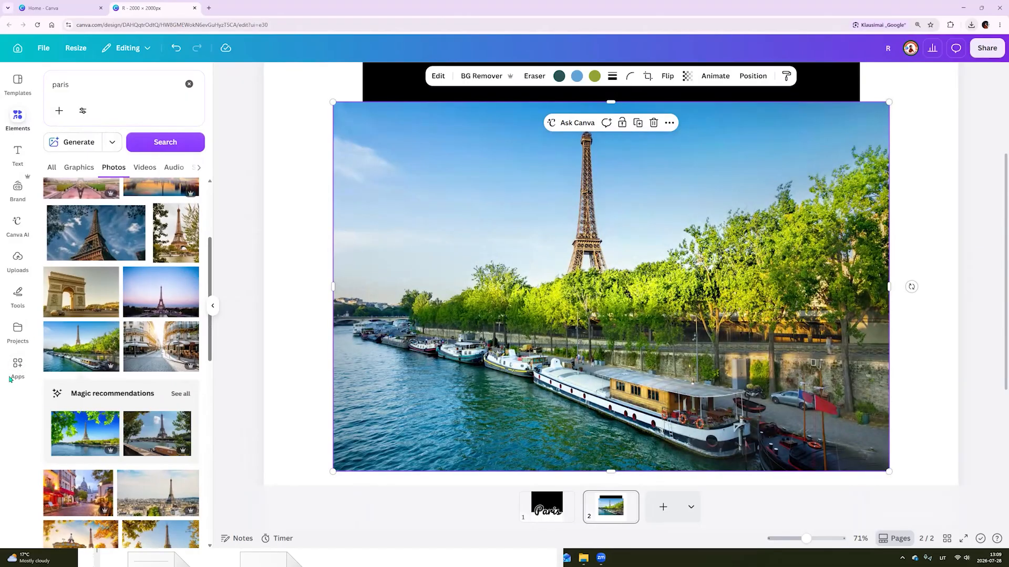
Search the apps for "blend image" and open the Blend Image app
left_click(21, 368)
left_click(98, 84)
type("blend")
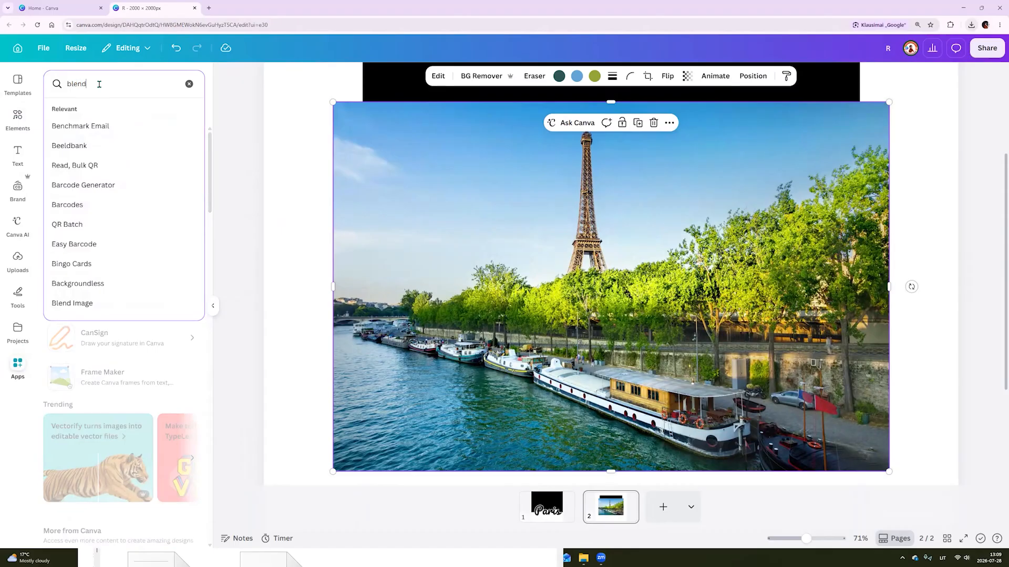
type(" image")
key("Return")
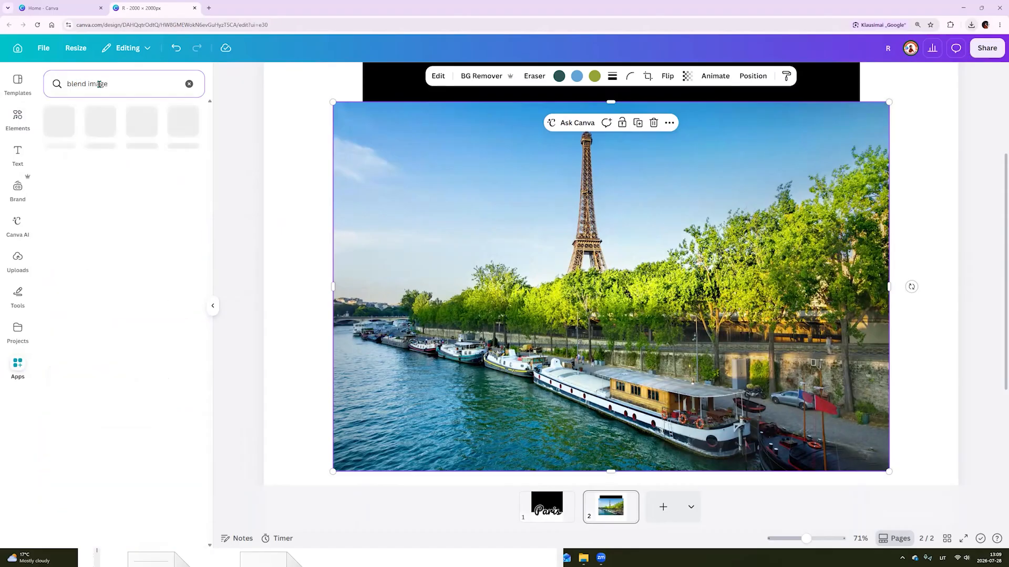
left_click(55, 135)
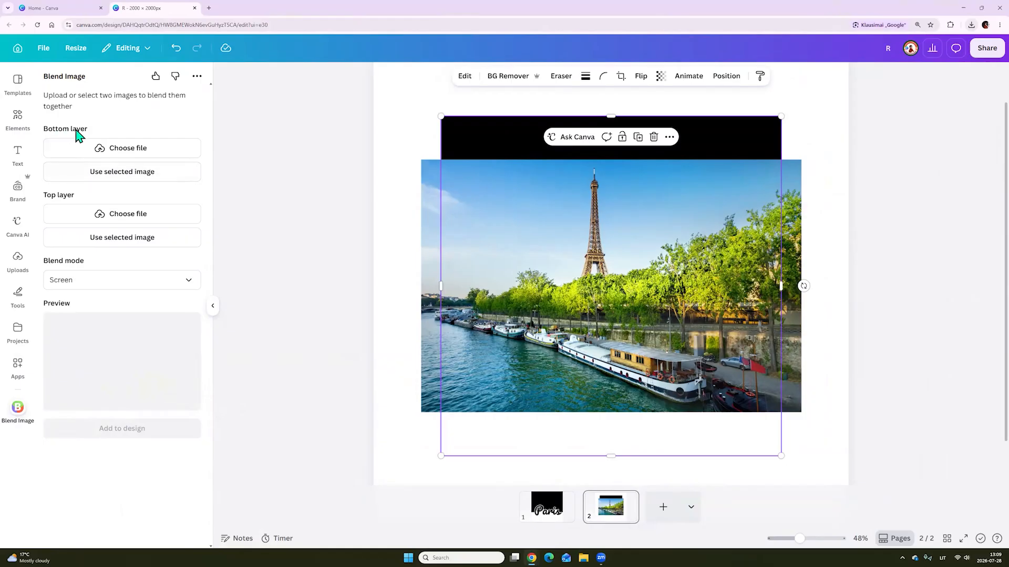
Shrink the Eiffel Tower photo and shift the Paris lettering image aside so both can be selected separately
left_click_drag(483, 141, 514, 136)
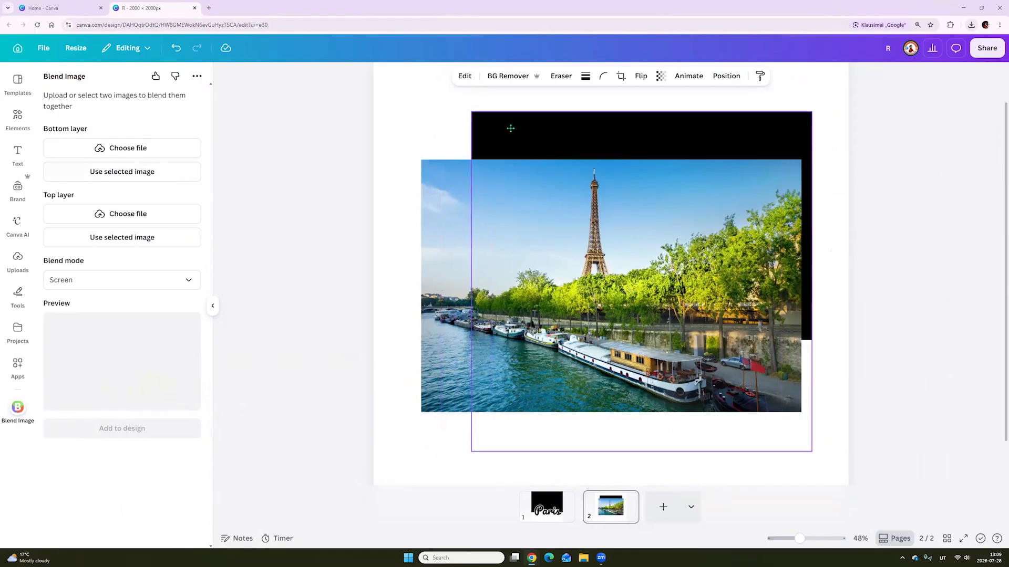
left_click(798, 163)
left_click_drag(802, 159, 575, 310)
left_click_drag(701, 200, 727, 151)
Assign the Paris lettering image as the bottom layer and the Eiffel Tower photo as the top layer, with blend mode Screen
left_click(711, 153)
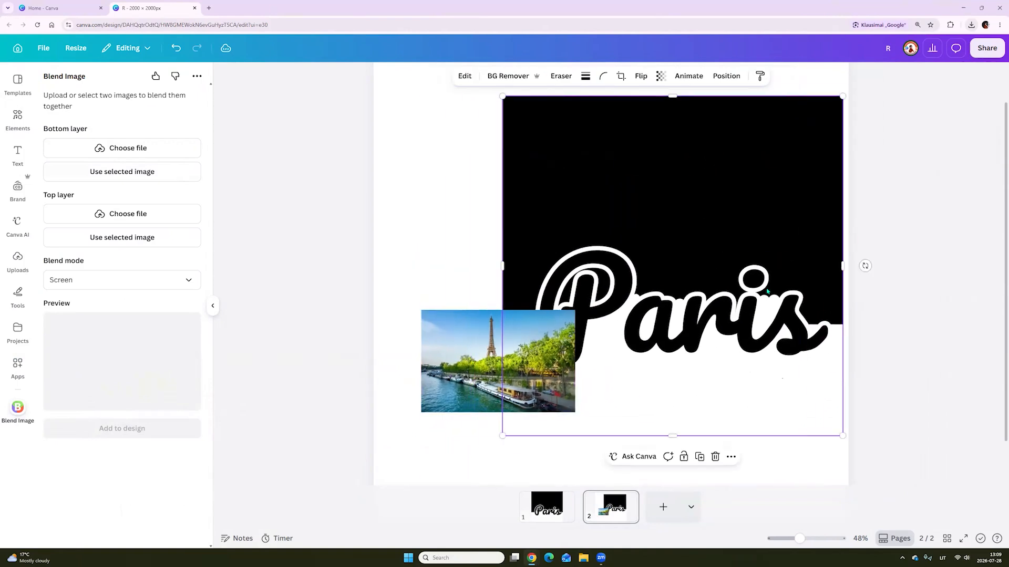
left_click(116, 171)
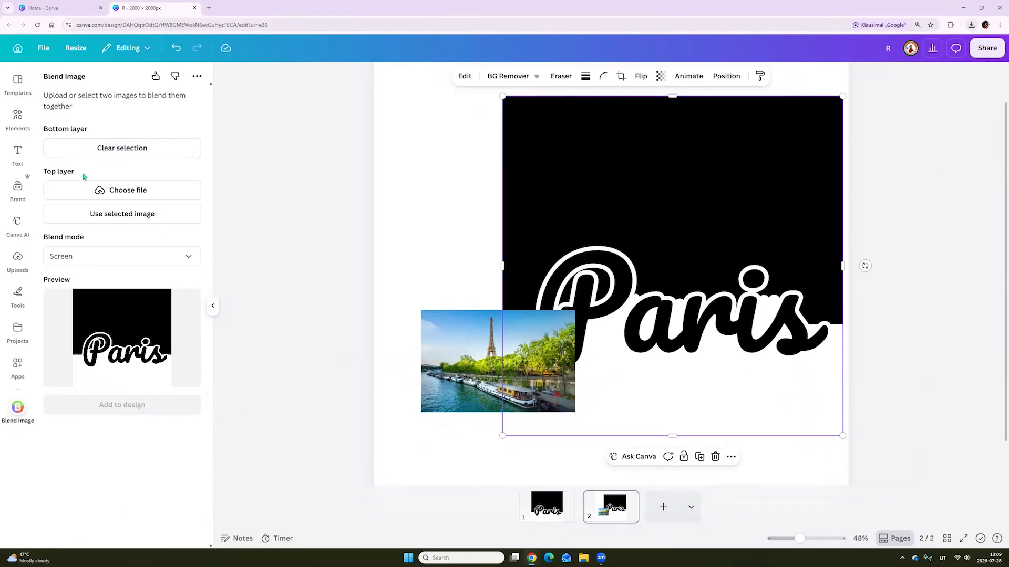
left_click(450, 351)
left_click_drag(469, 353, 454, 343)
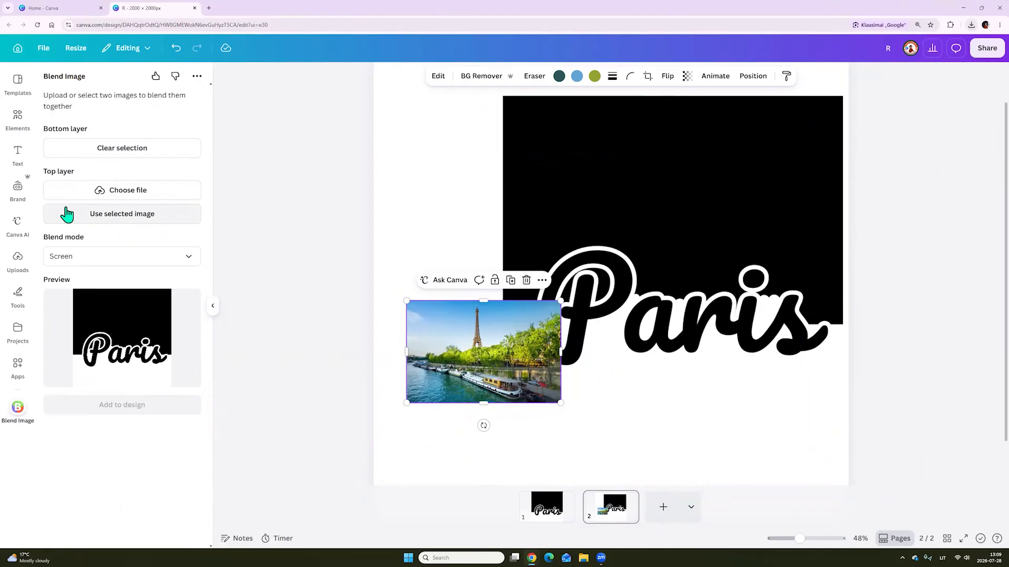
left_click(108, 215)
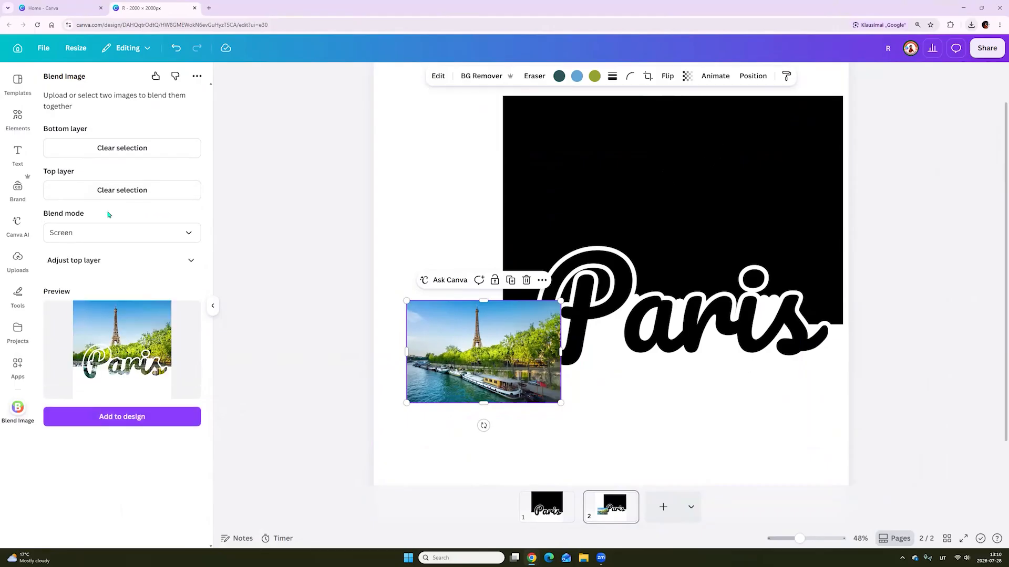
left_click(69, 232)
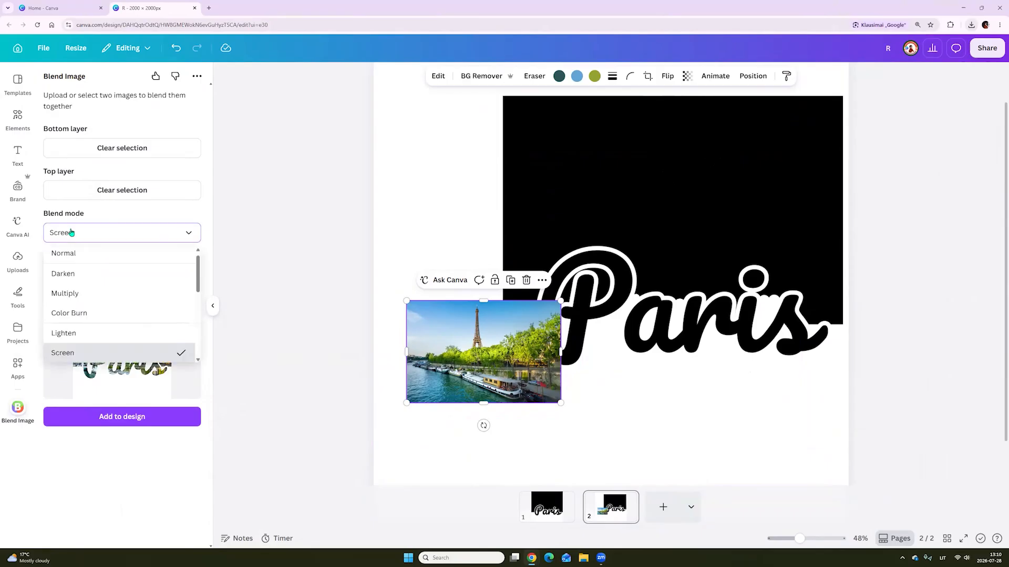
left_click(62, 353)
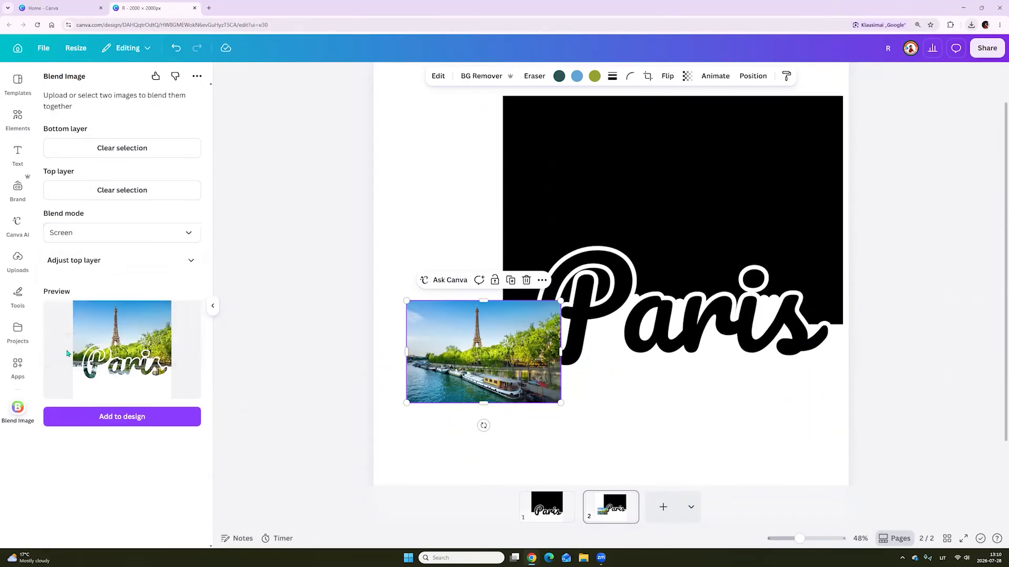
Add the blended image to a new third page and enlarge it to fill the page
left_click(662, 506)
left_click(123, 424)
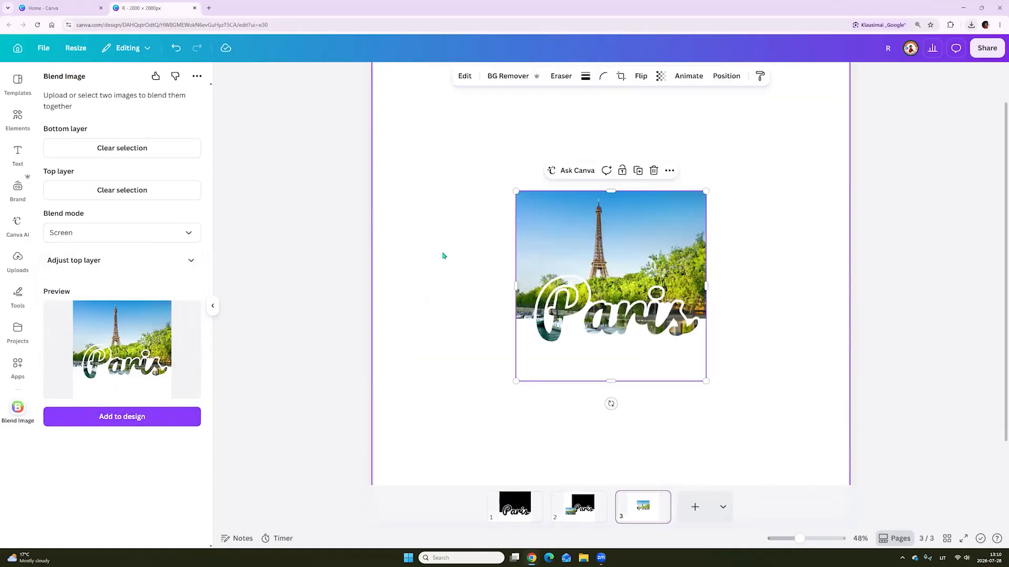
left_click_drag(515, 190, 435, 111)
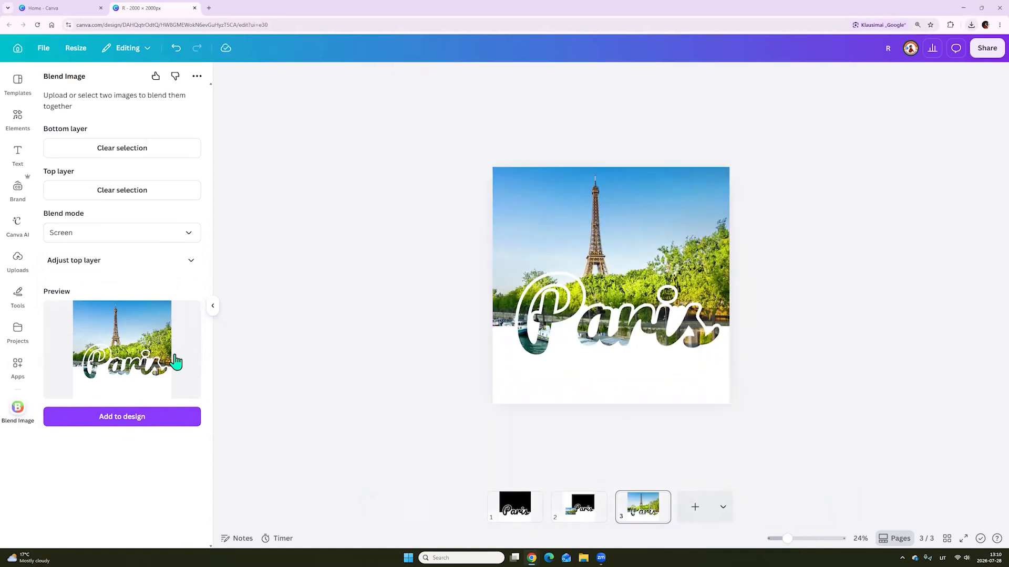
Set the top layer's placement to Fit in the Blend Image adjustments
left_click(72, 260)
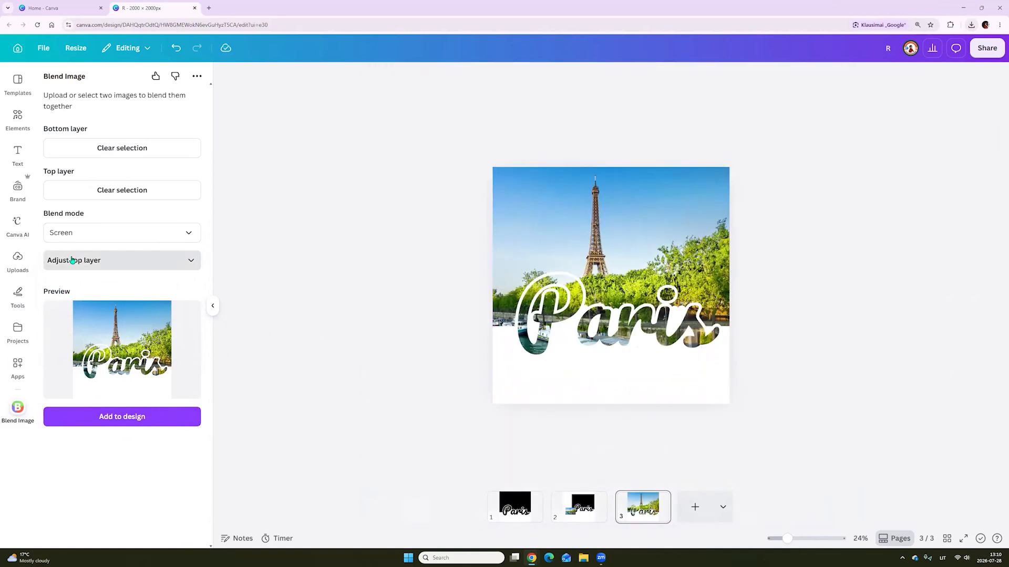
left_click(74, 307)
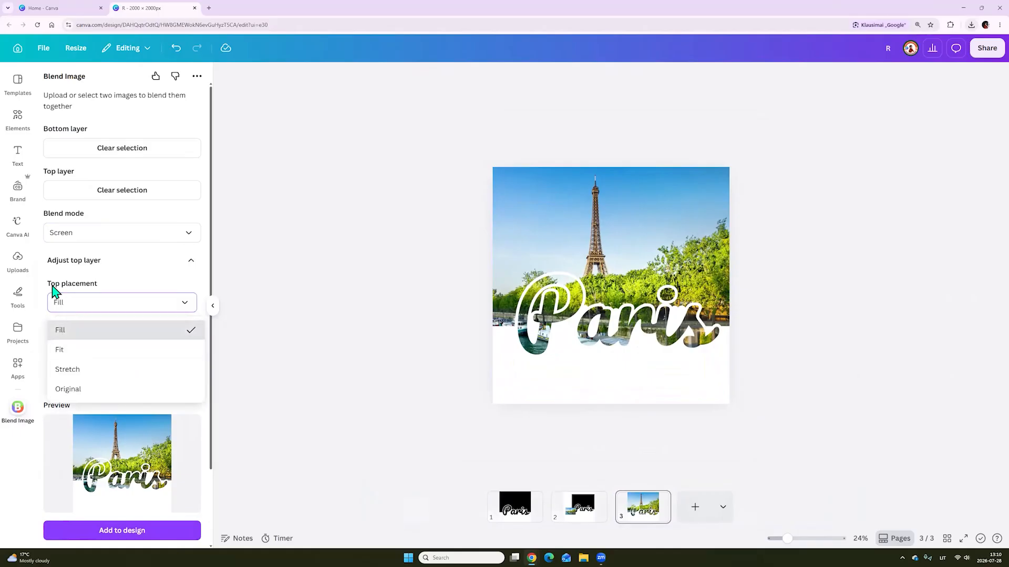
left_click(66, 352)
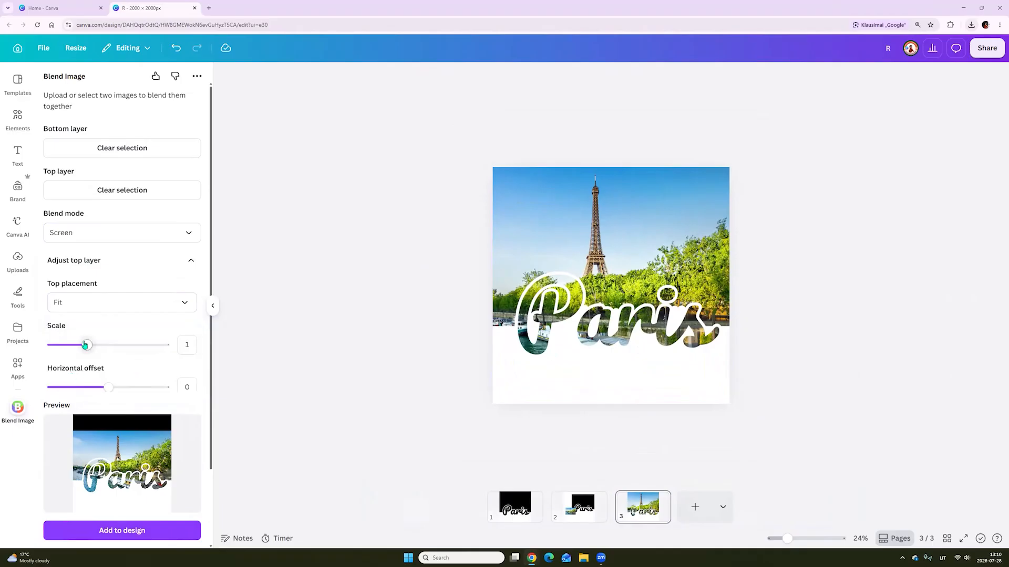
Set the top layer's scale to 1.5 and horizontal offset to -2, and add the blended image to a new fourth page
mouse_move(98, 347)
left_mouse_down()
mouse_move(121, 346)
mouse_move(90, 346)
mouse_move(113, 349)
left_mouse_up()
mouse_move(108, 391)
left_mouse_down()
mouse_move(79, 391)
mouse_move(120, 391)
mouse_move(100, 397)
left_mouse_up()
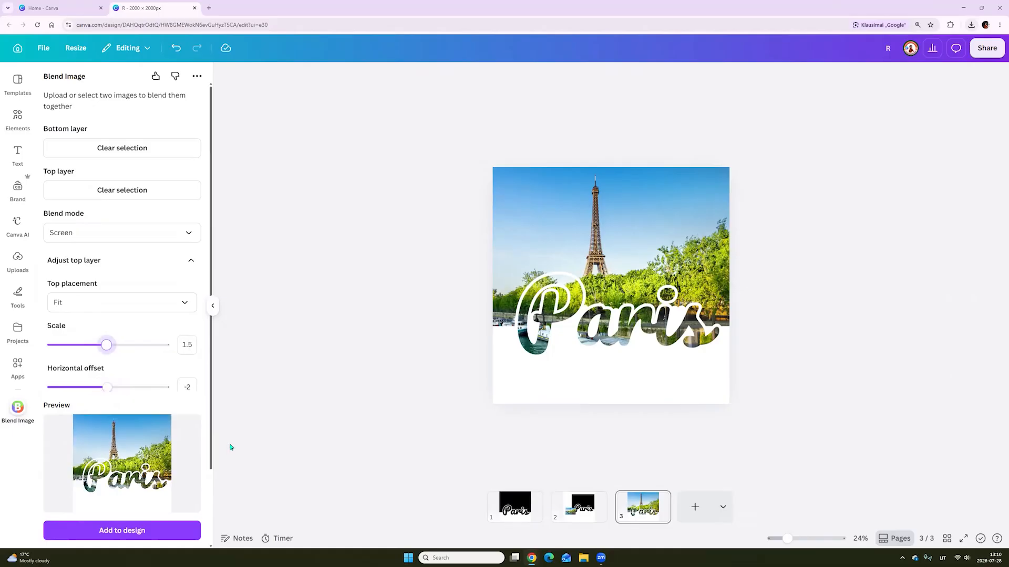
left_click(695, 508)
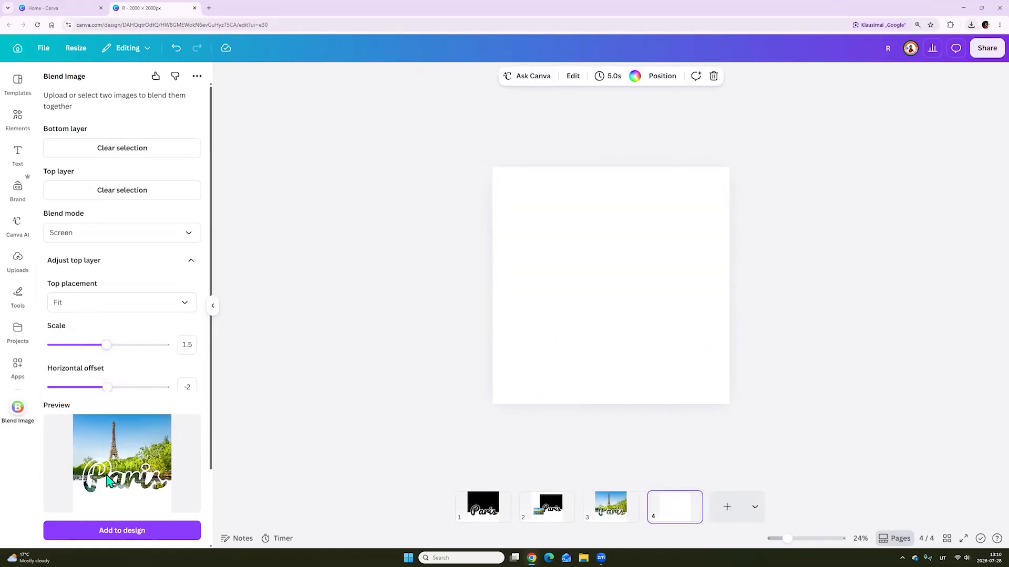
left_click(122, 531)
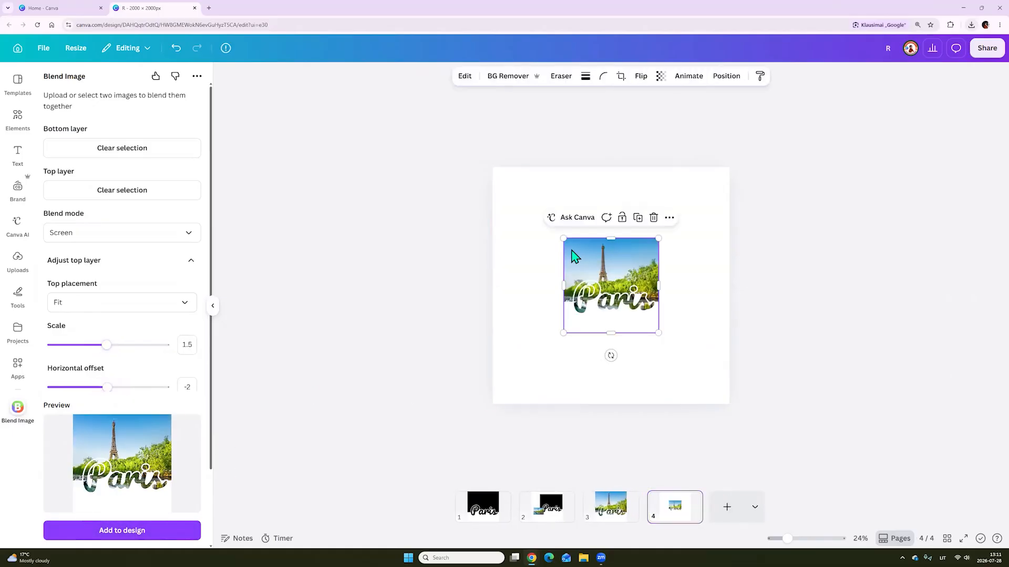
Enlarge the blended Paris image until it fills the whole fourth page
left_click_drag(564, 239, 492, 167)
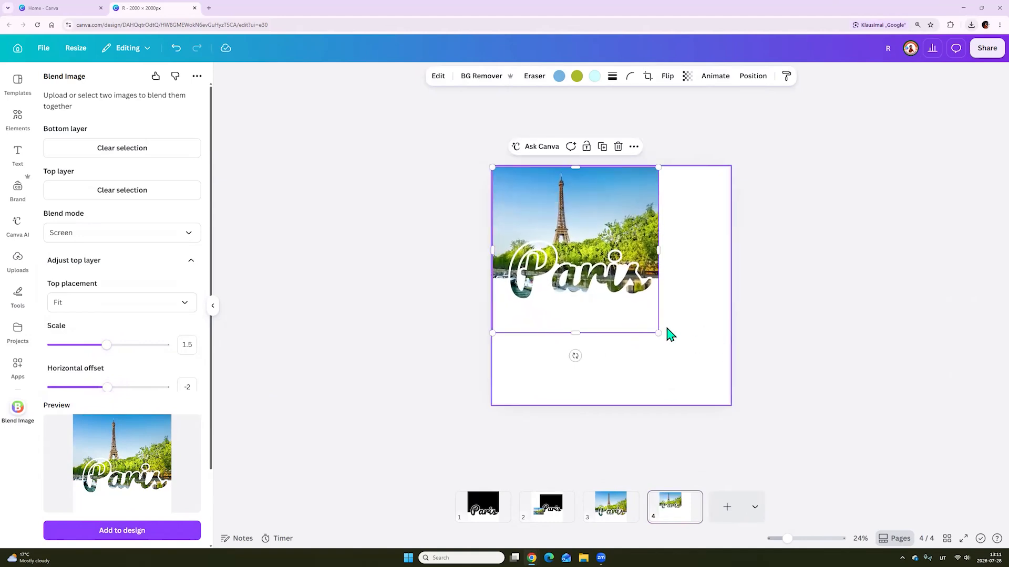
left_click_drag(657, 332, 729, 404)
left_click(831, 337)
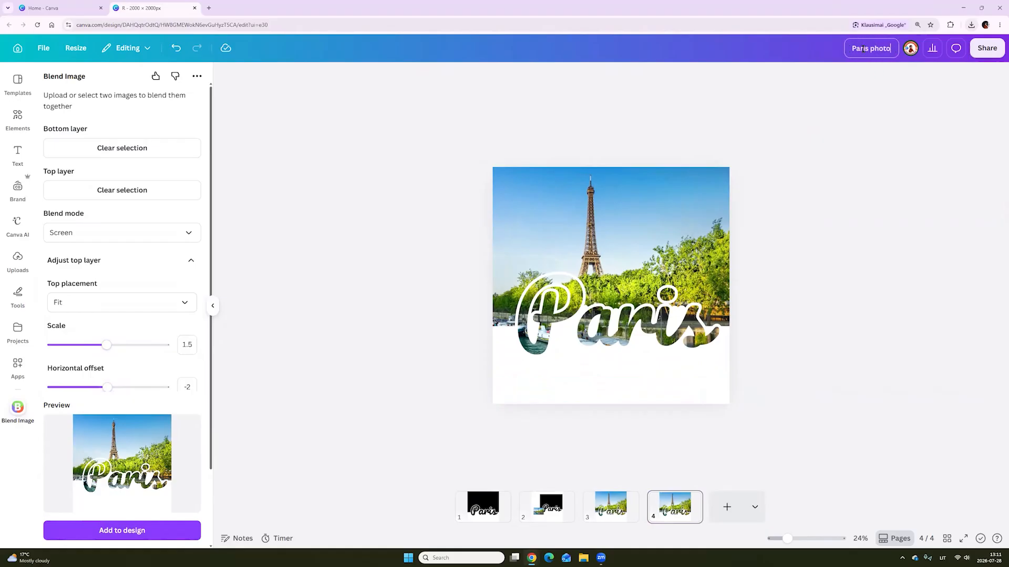
Name the design Paris photo and download only page 4 as a PNG
left_click(986, 48)
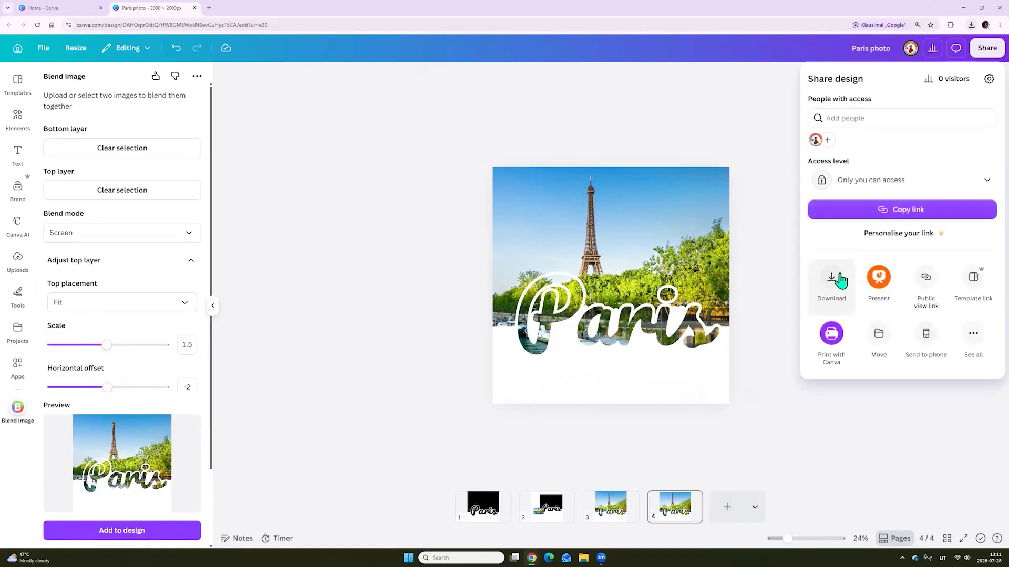
left_click(835, 276)
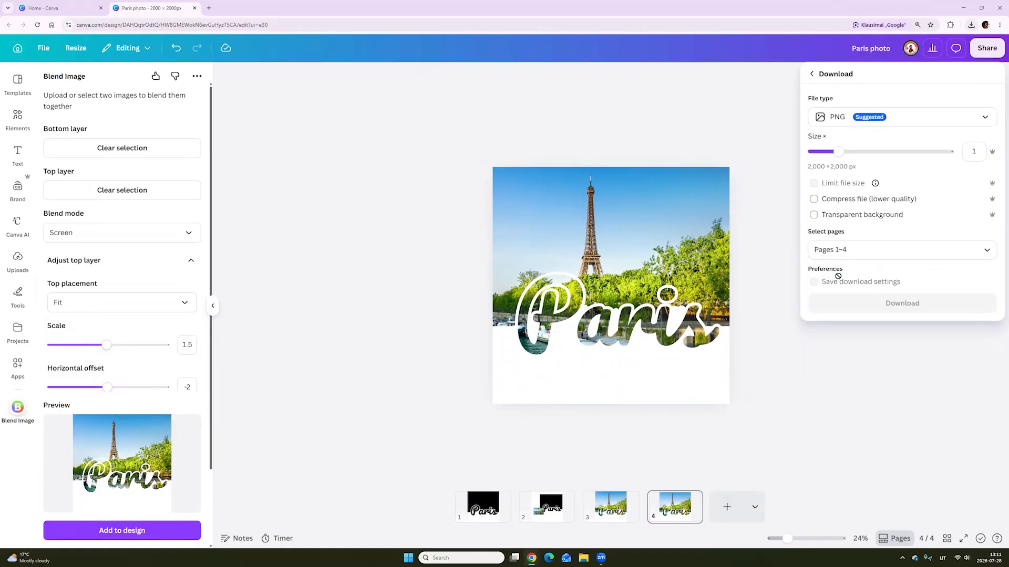
left_click(834, 249)
left_click(821, 298)
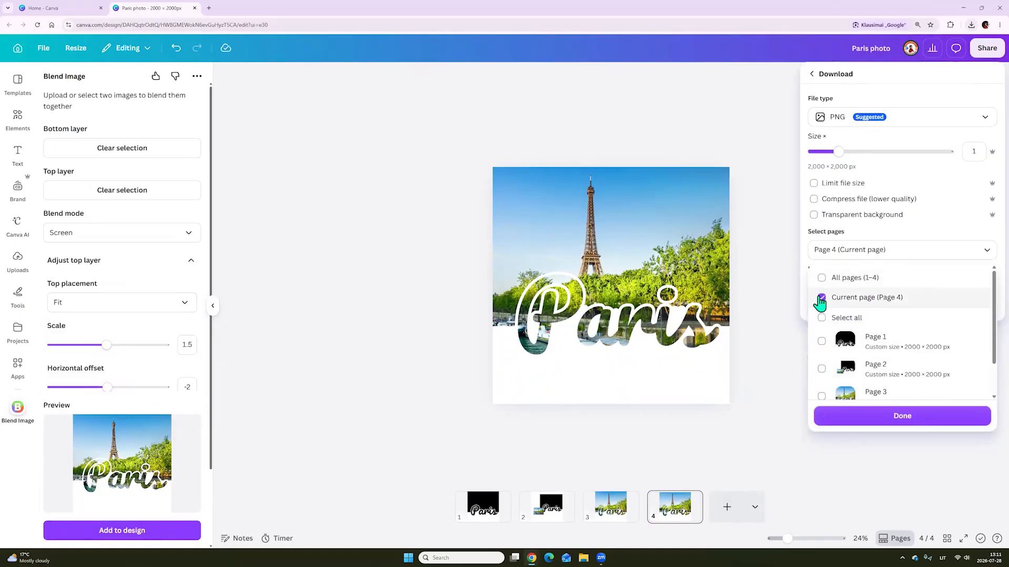
scroll(838, 362, "down", 1)
left_click(908, 421)
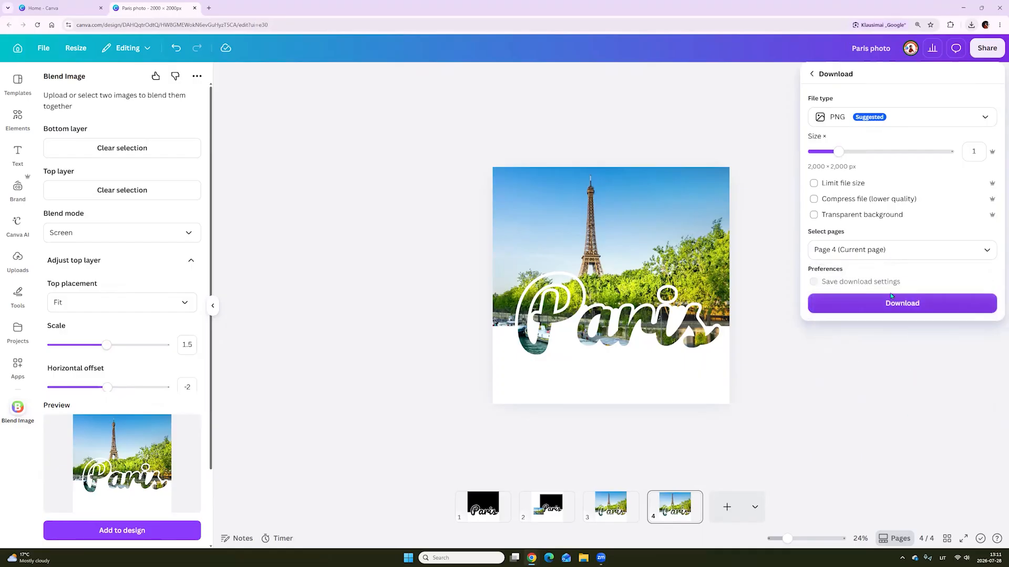
left_click(891, 306)
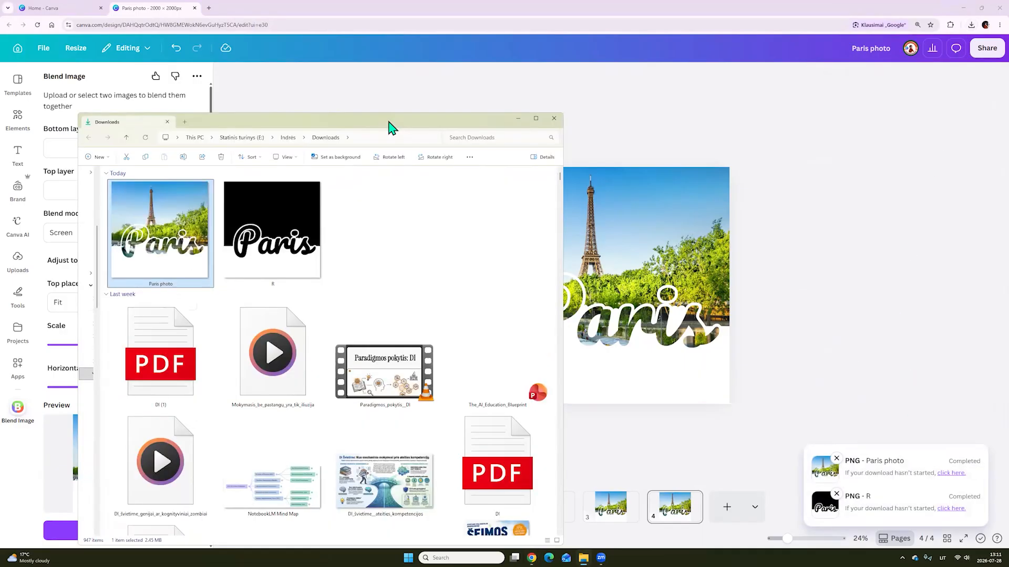
Open the downloaded Paris photo image from the Downloads folder and view it enlarged
left_click_drag(389, 128, 592, 347)
double_click(394, 437)
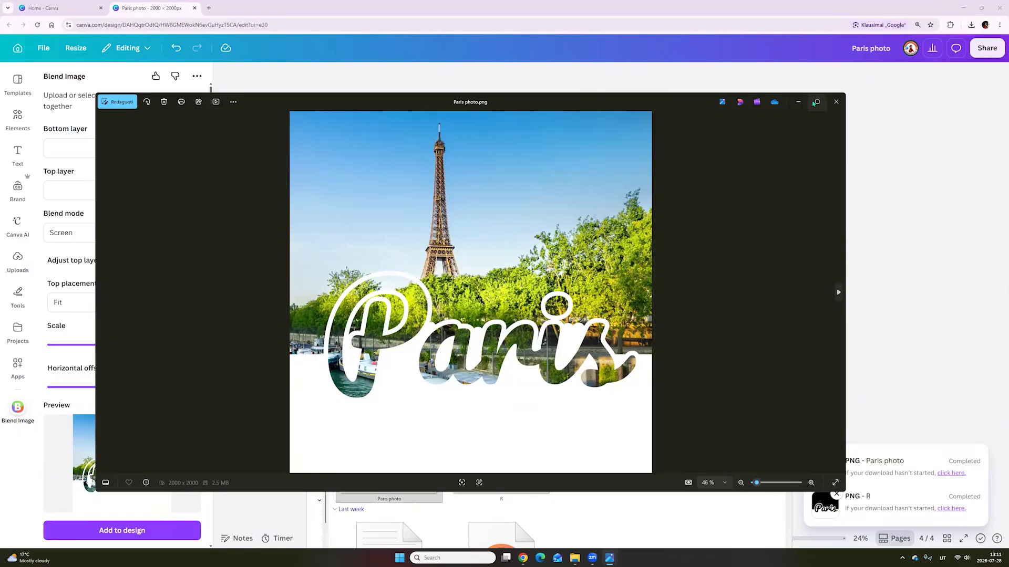
left_click(816, 102)
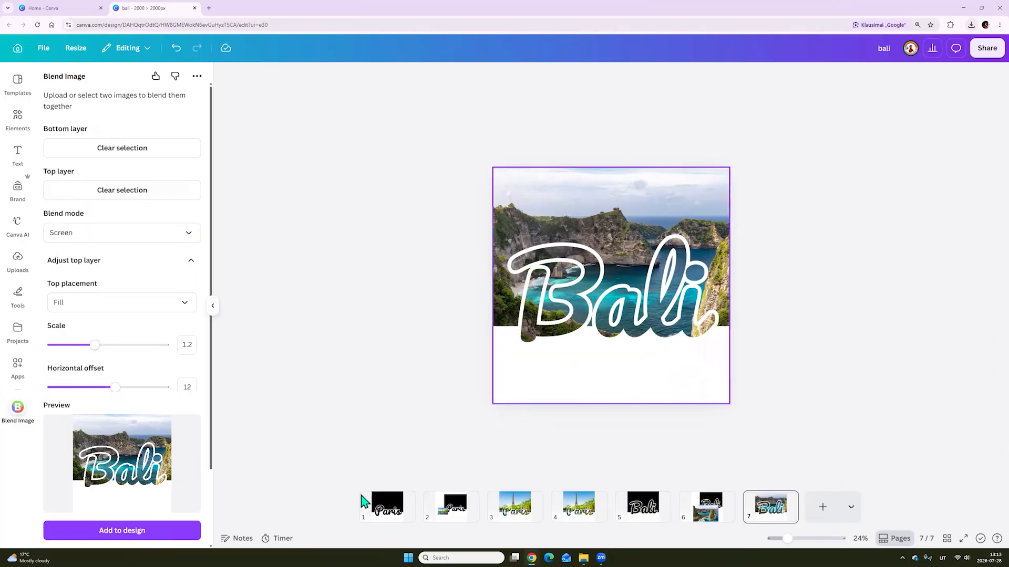
Duplicate the black Paris lettering page and move the copy to the end as page 8
left_click(387, 518)
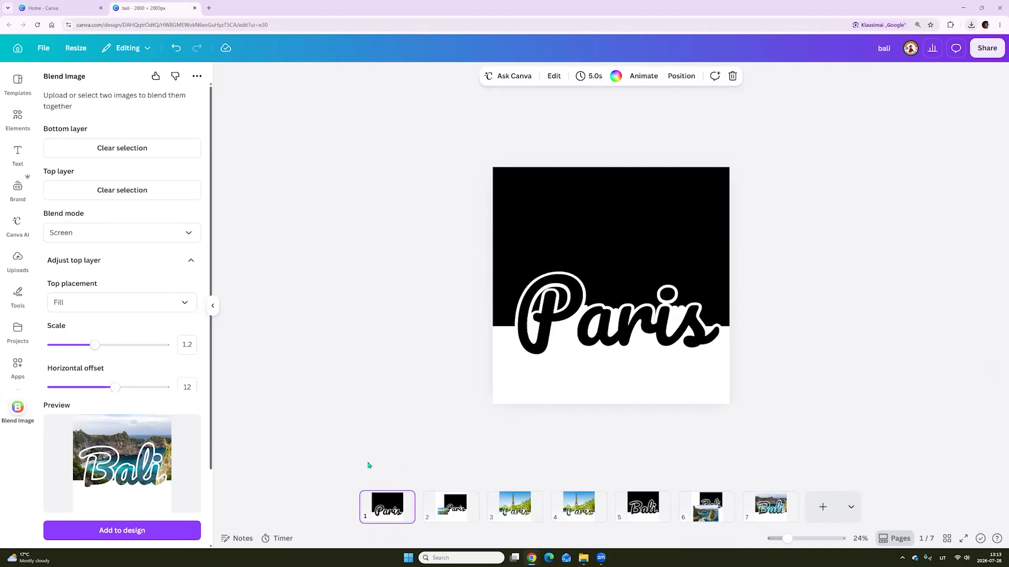
left_click(404, 500)
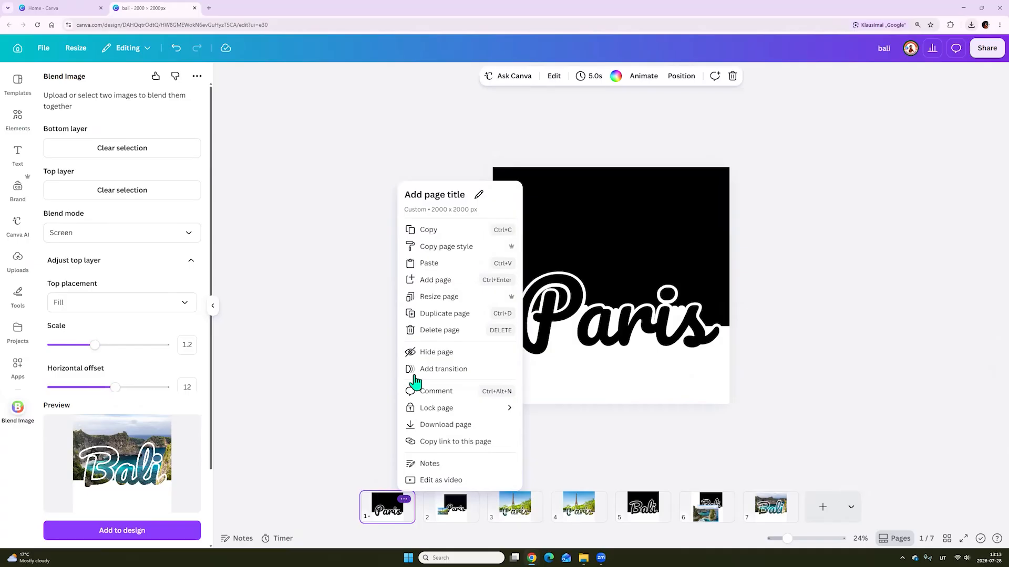
left_click(475, 314)
left_click_drag(420, 512, 822, 496)
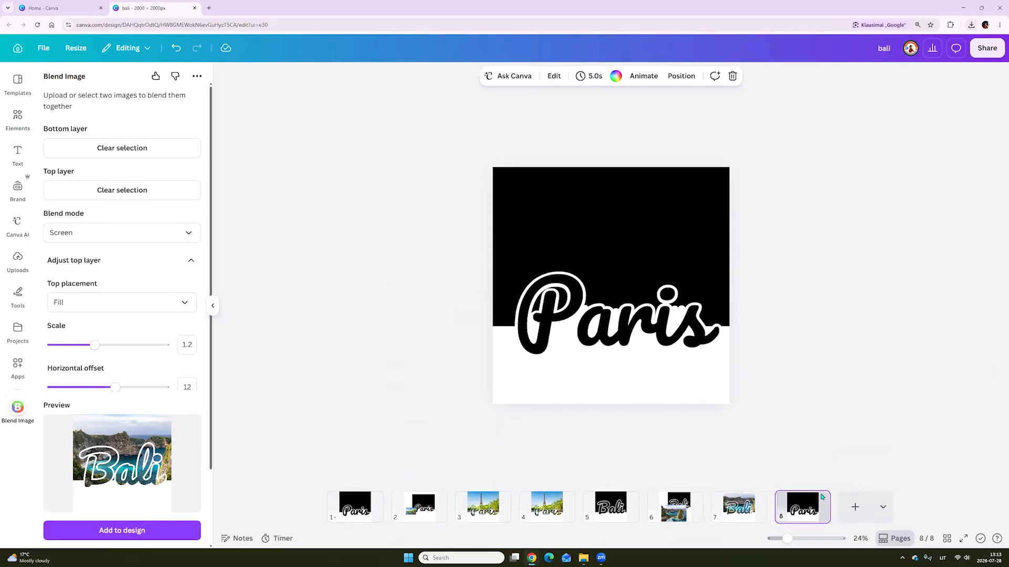
Move the Paris lettering on page 8 up and delete all the white drawn filler strokes left beneath it
left_click(581, 315)
left_click_drag(565, 271, 568, 191)
left_click_drag(517, 342, 674, 329)
left_click(670, 355)
left_click(672, 319)
key("Delete")
left_click(617, 326)
key("Delete")
left_click(578, 323)
key("Delete")
left_click(564, 326)
key("Delete")
left_click(533, 326)
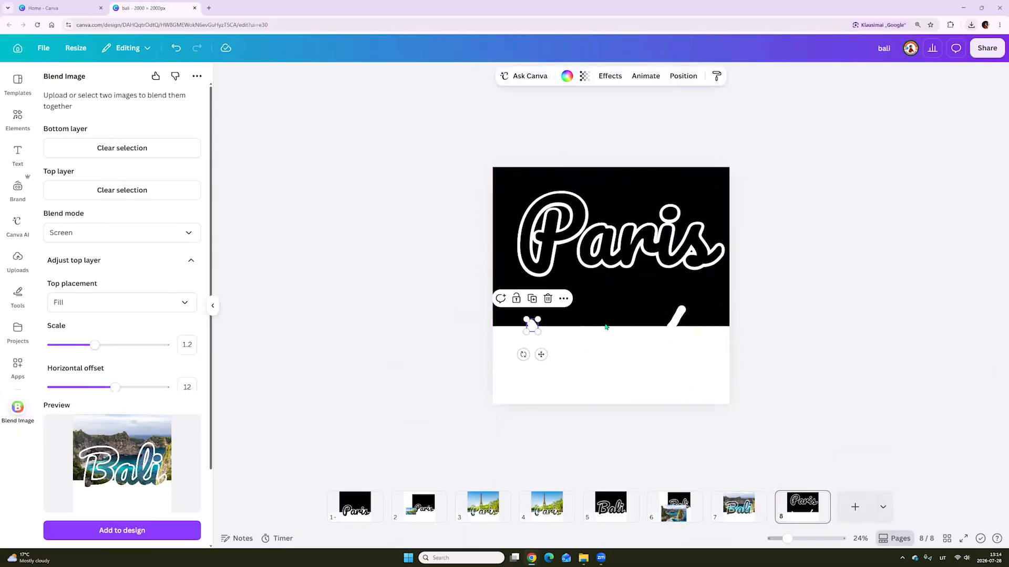
key("Delete")
left_click(675, 318)
key("Delete")
Place the lettering back across the black block's lower edge and change its text to Tokyo
left_click_drag(660, 238, 654, 315)
double_click(654, 315)
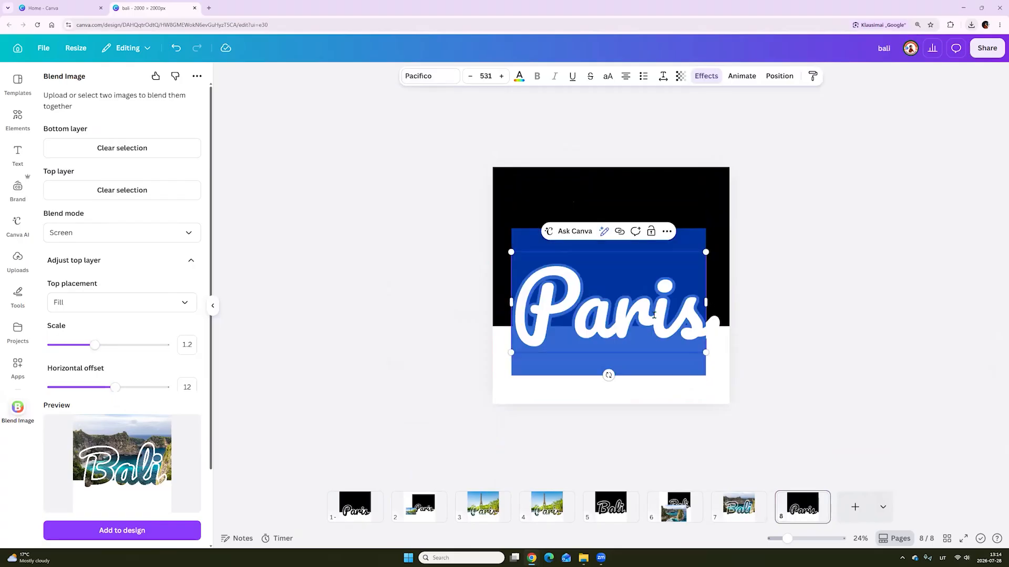
type("Tokyo")
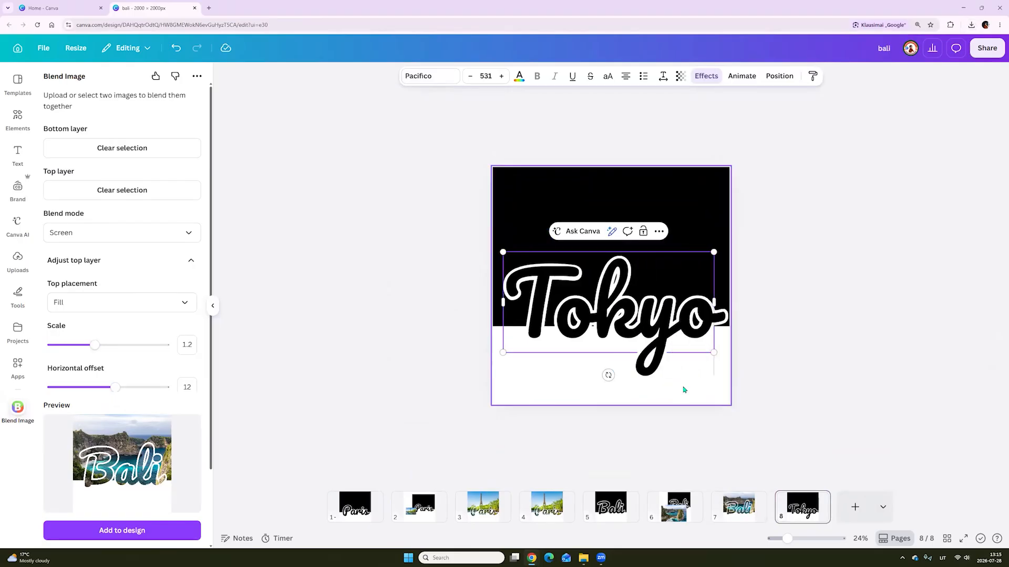
left_click(815, 363)
left_click_drag(678, 345, 660, 323)
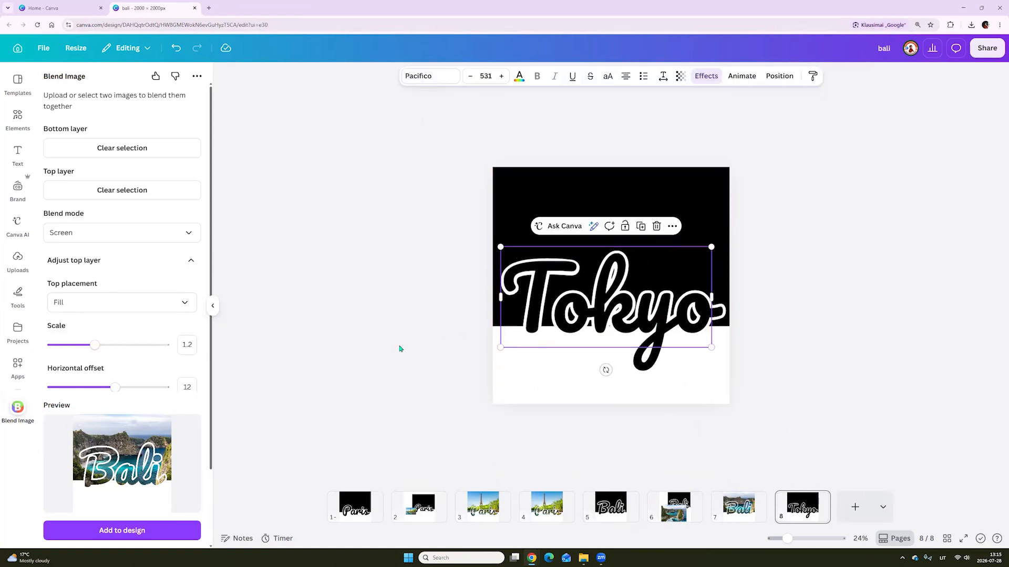
Activate the white pen for drawing on the Tokyo lettering page
left_click(18, 294)
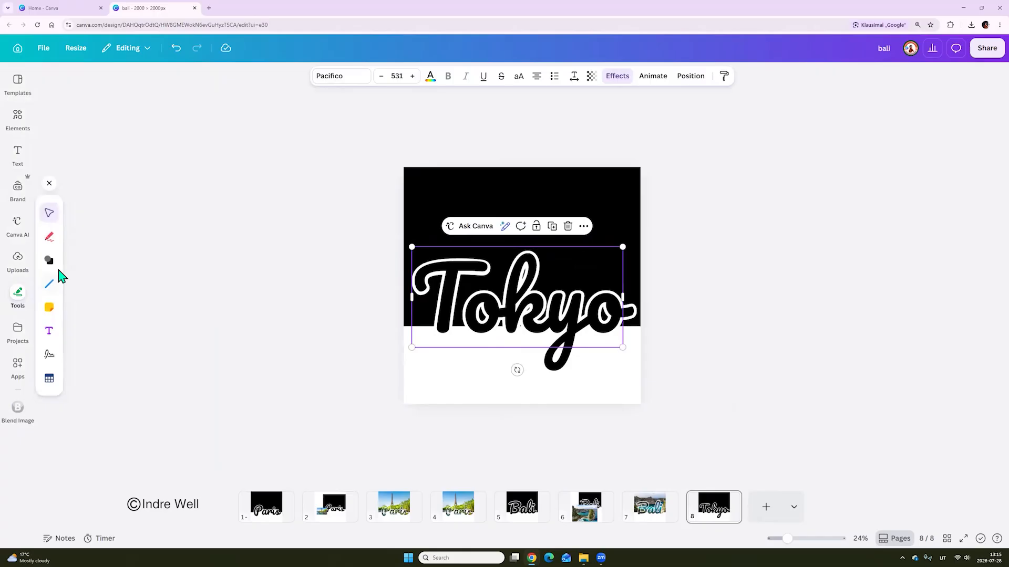
left_click(49, 237)
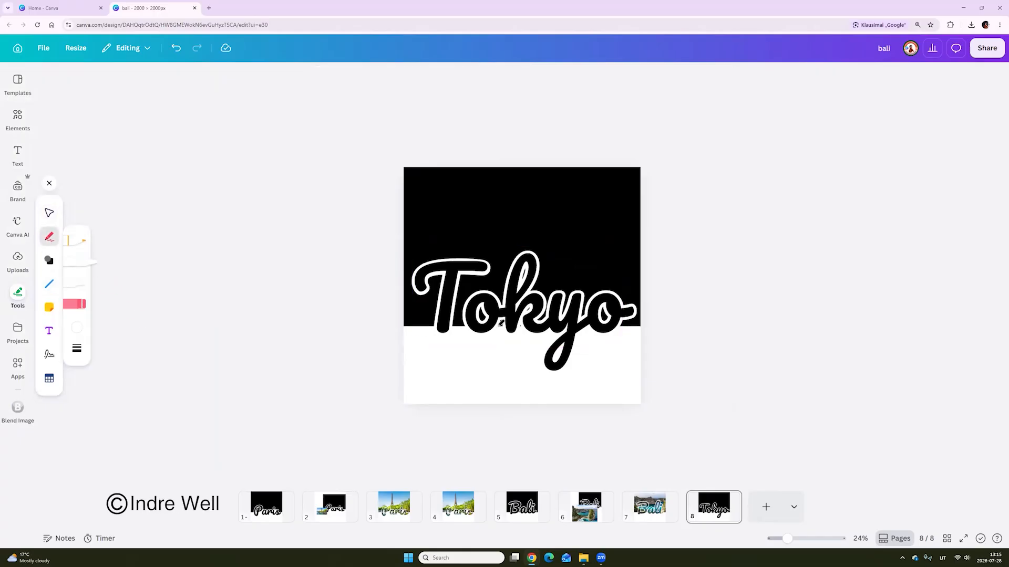
left_click(802, 537)
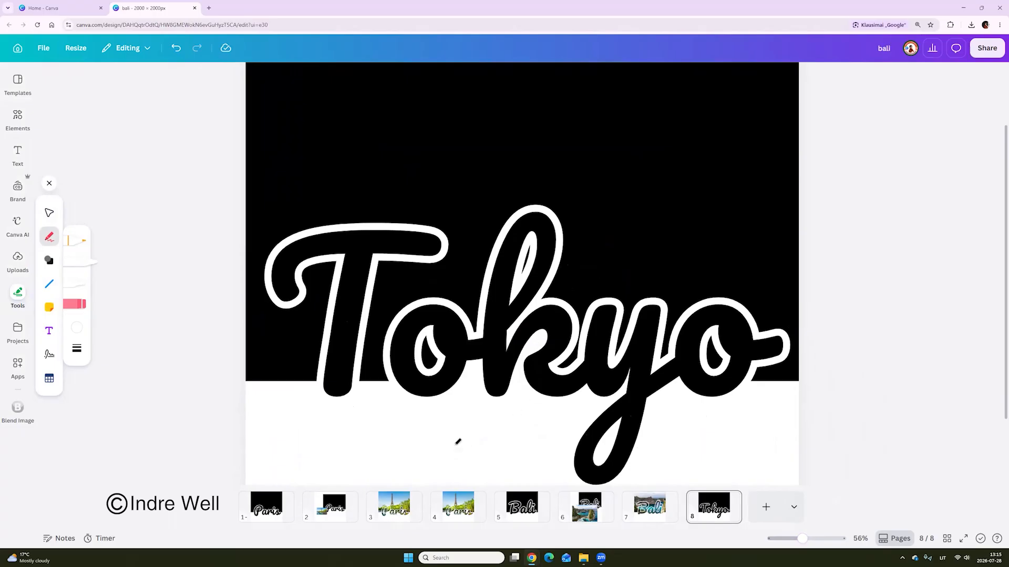
Rename the design to tokyo and download only page 8 as a PNG
left_click(884, 47)
type("tokyo")
left_click(987, 47)
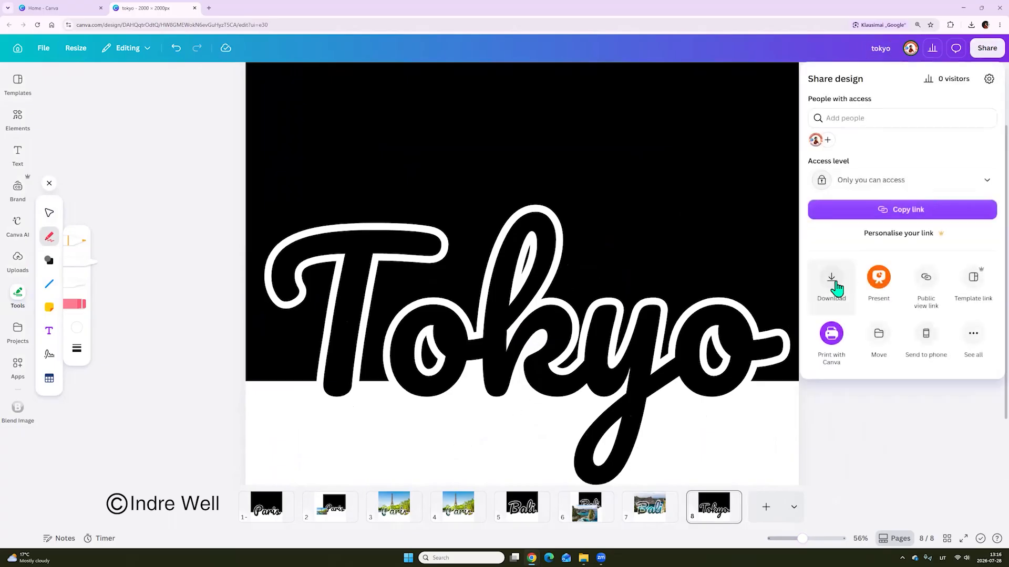
left_click(832, 286)
left_click(841, 249)
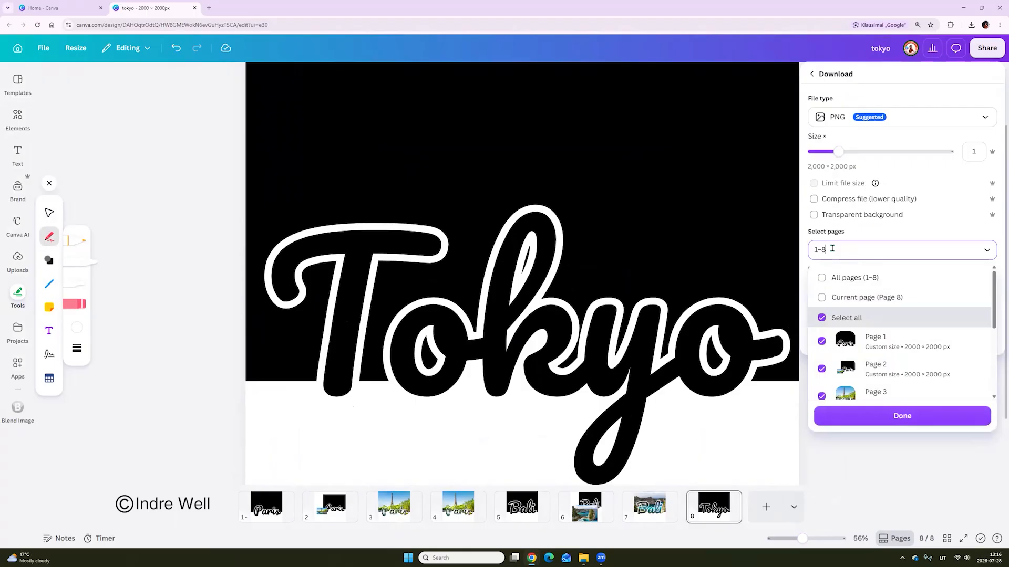
left_click(841, 288)
left_click(889, 418)
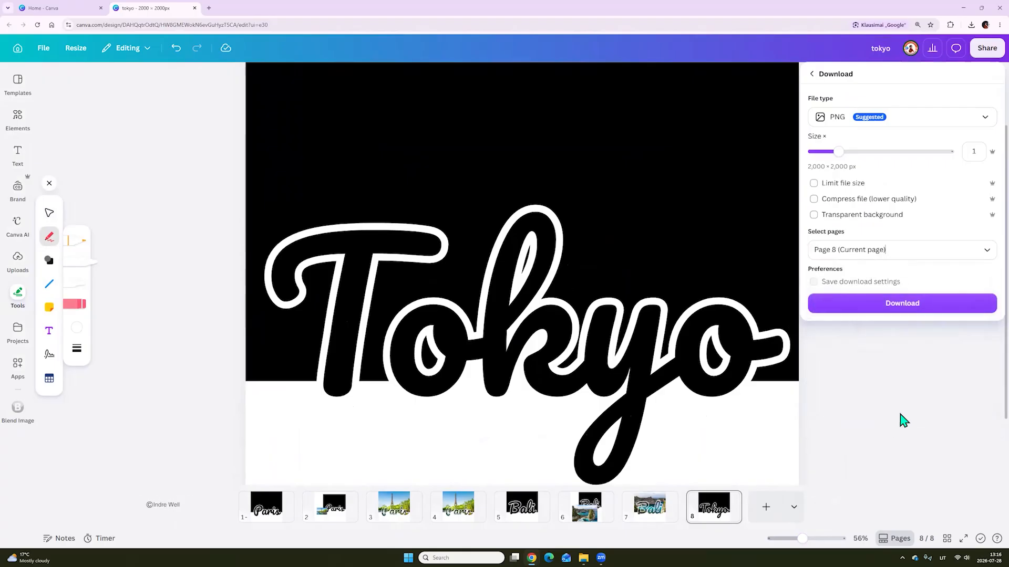
left_click(892, 304)
Add a ninth page and place the downloaded Tokyo lettering image in its upper right area
left_click(765, 507)
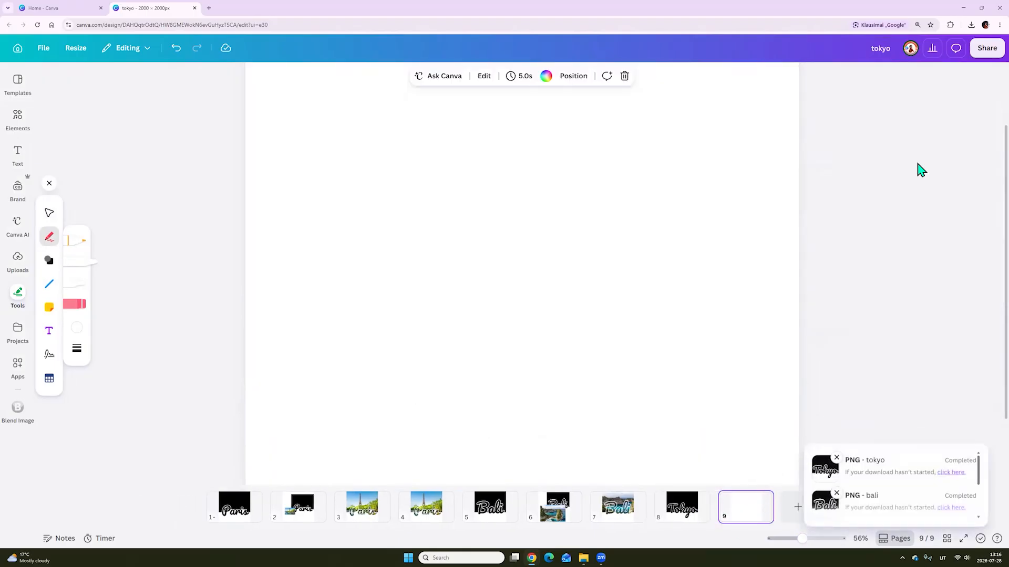
left_click_drag(383, 518, 541, 251)
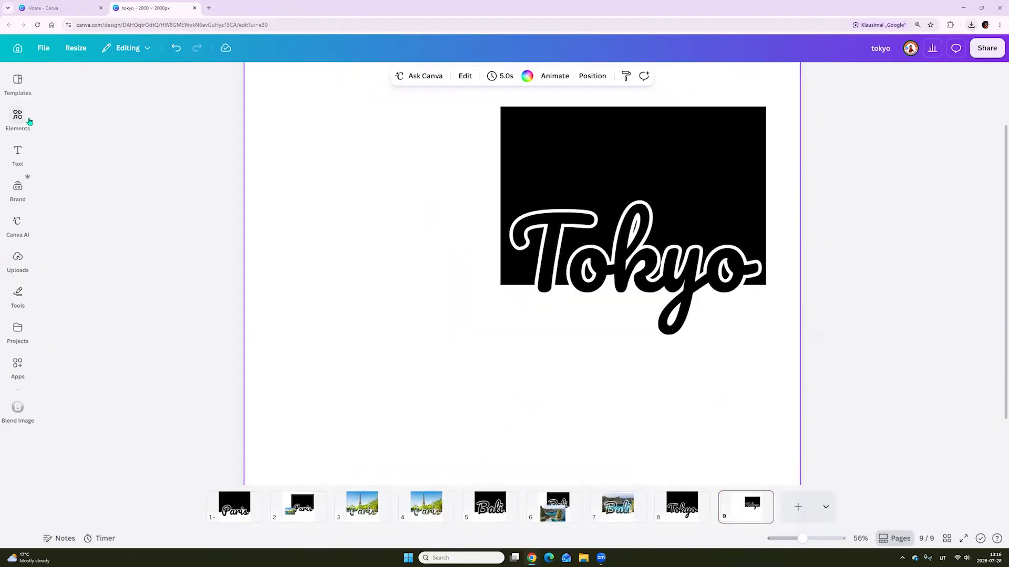
Search the photos for tokyo and insert the evening street photo with the Tokyo Tower on page 9
left_click(18, 118)
left_click(104, 89)
key("BackSpace")
key("BackSpace")
key("BackSpace")
key("BackSpace")
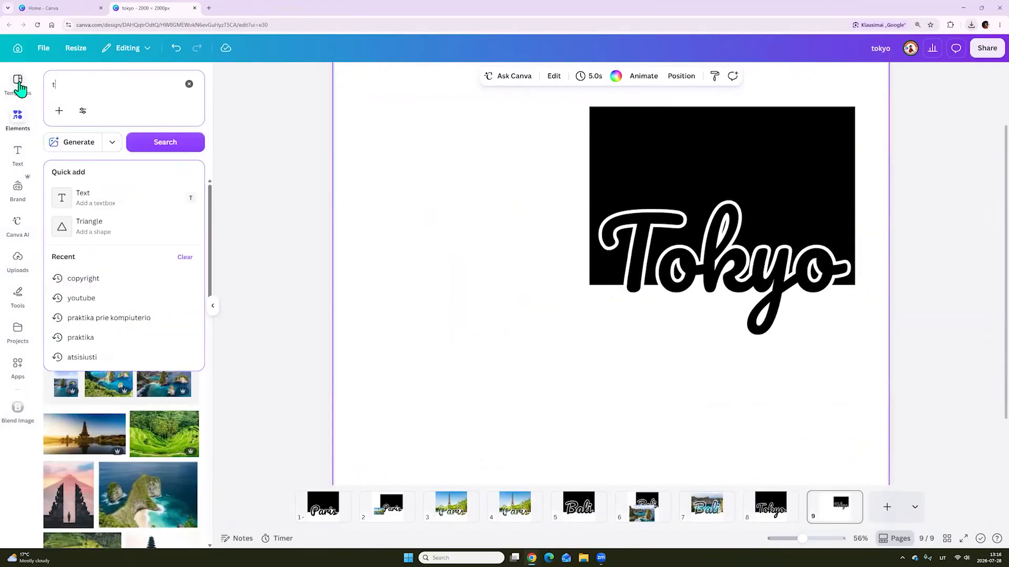
type("tokyo")
key("Return")
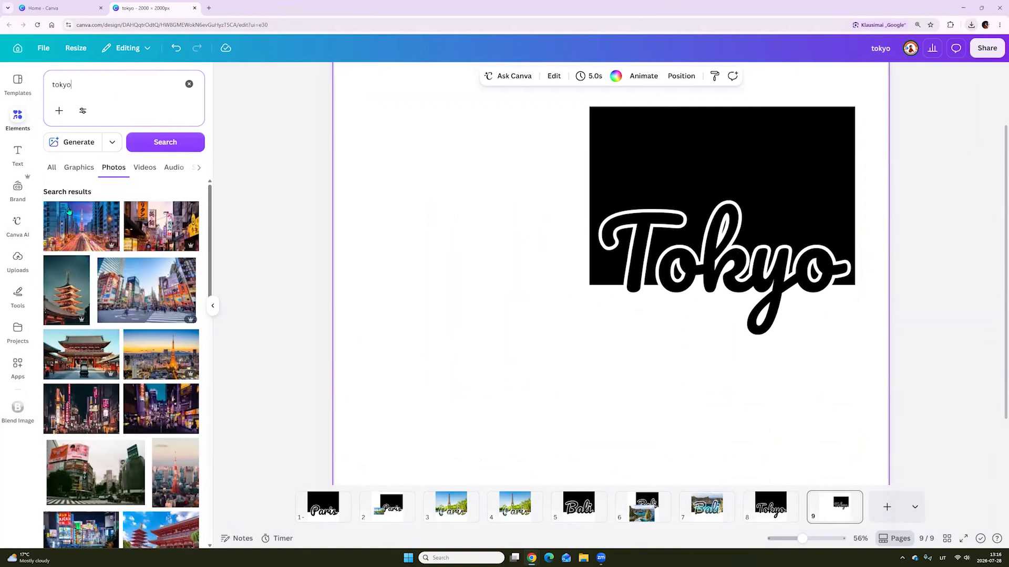
left_click(79, 242)
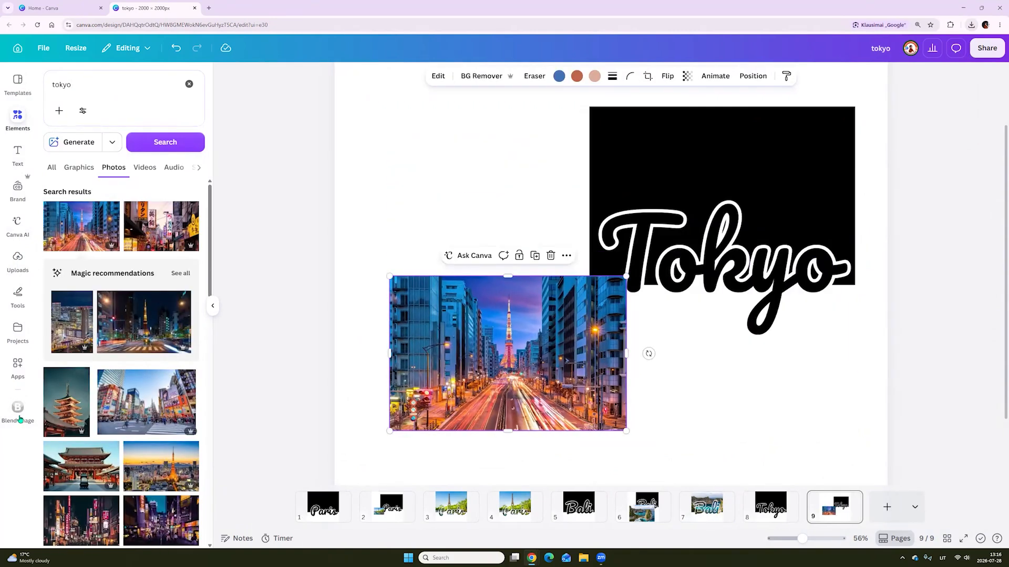
Replace the bottom layer in the Blend Image app with the Tokyo lettering image
left_click(17, 408)
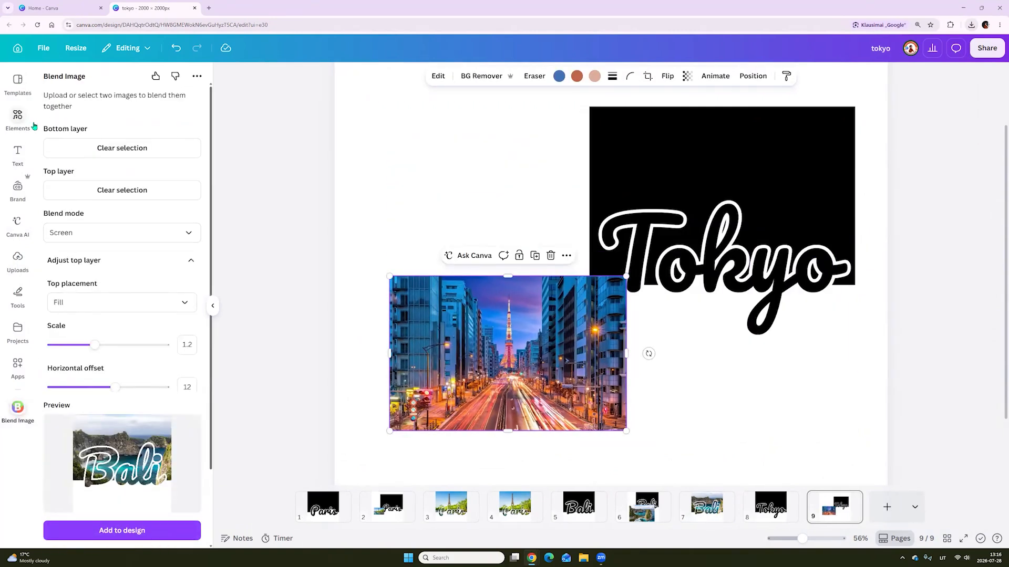
left_click(105, 153)
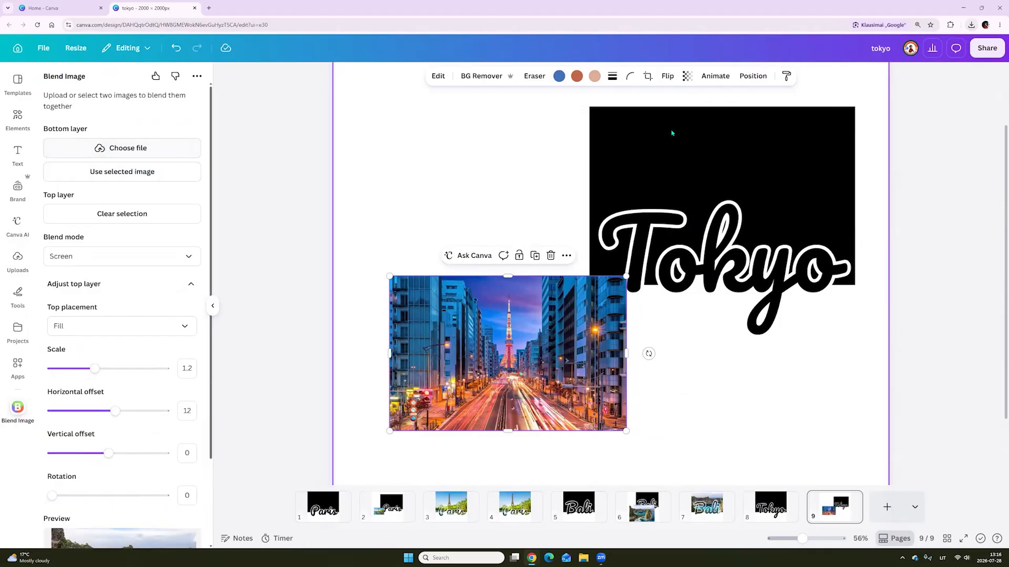
left_click(715, 168)
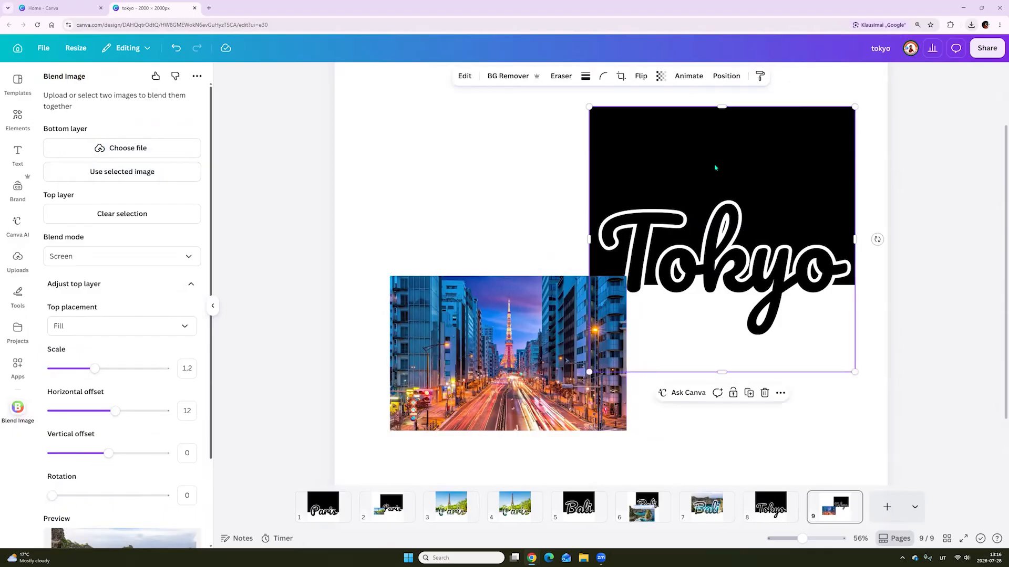
left_click(107, 173)
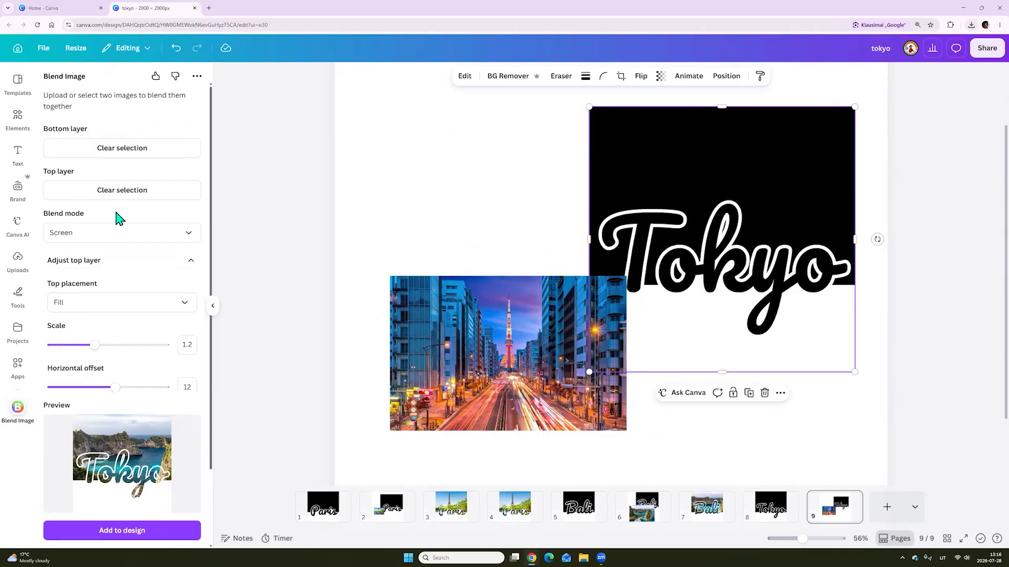
Replace the top layer in the Blend Image app with the evening street photo of the Tokyo Tower
left_click(120, 194)
left_click(474, 332)
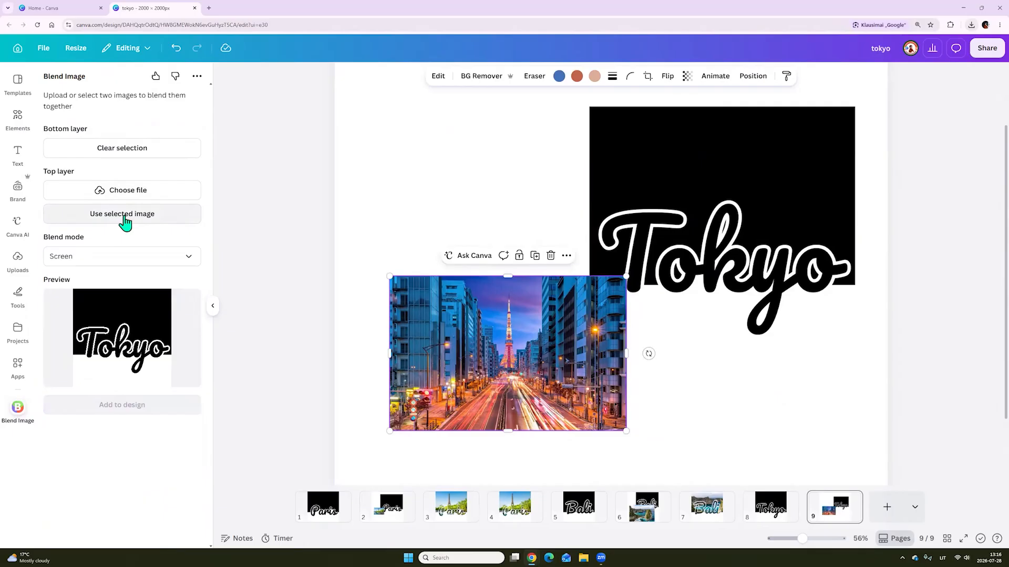
left_click(98, 215)
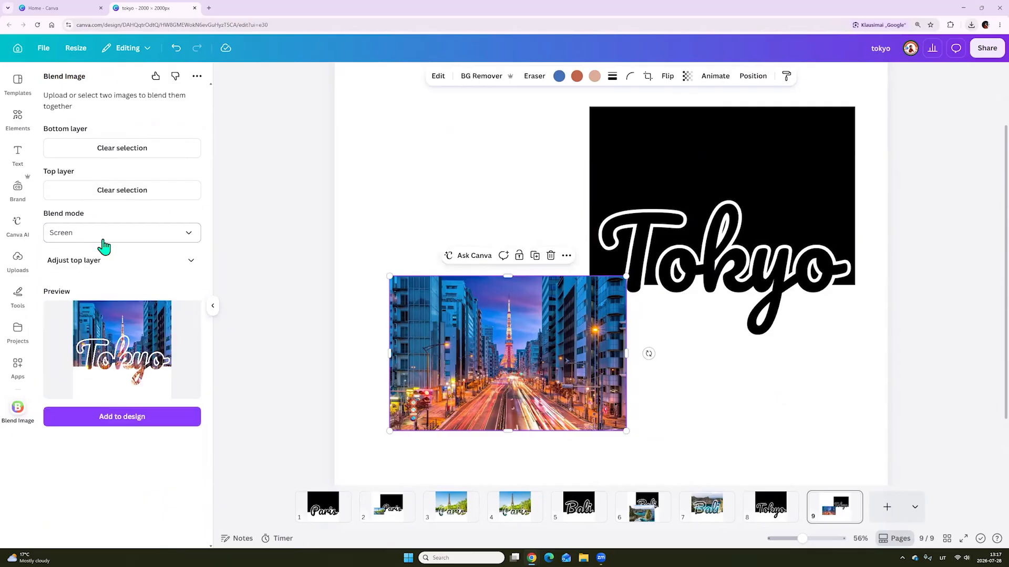
Add a tenth page and adjust the blend's top layer to scale 1 and horizontal offset -17
left_click(887, 507)
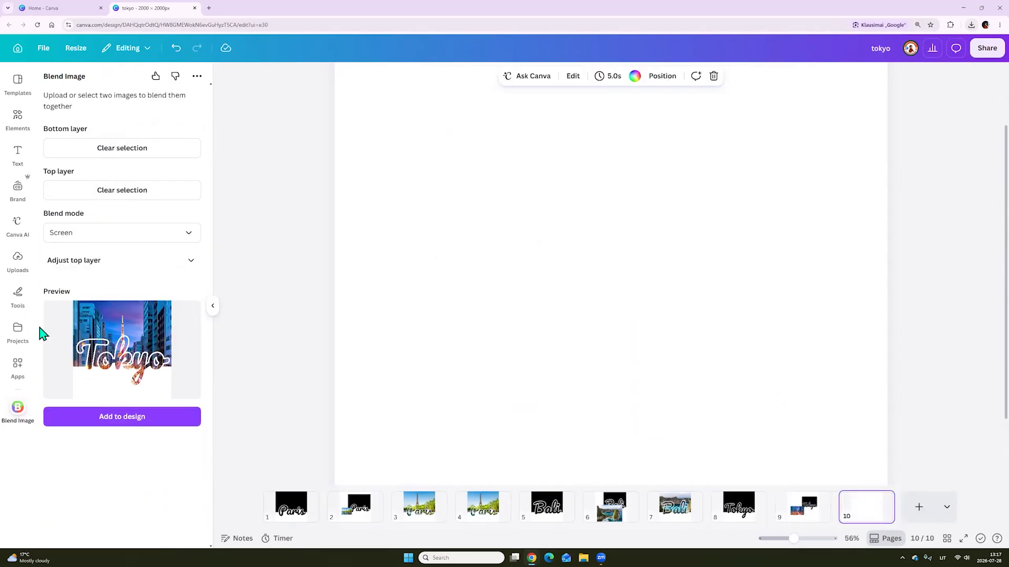
left_click(80, 267)
mouse_move(83, 344)
left_mouse_down()
mouse_move(74, 351)
mouse_move(88, 353)
left_mouse_up()
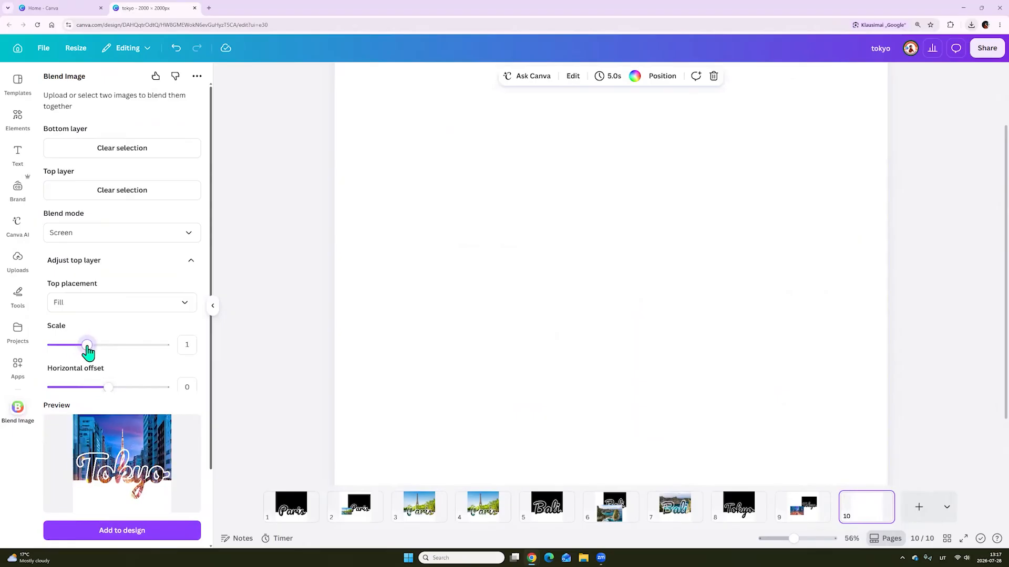
left_click_drag(109, 389, 99, 396)
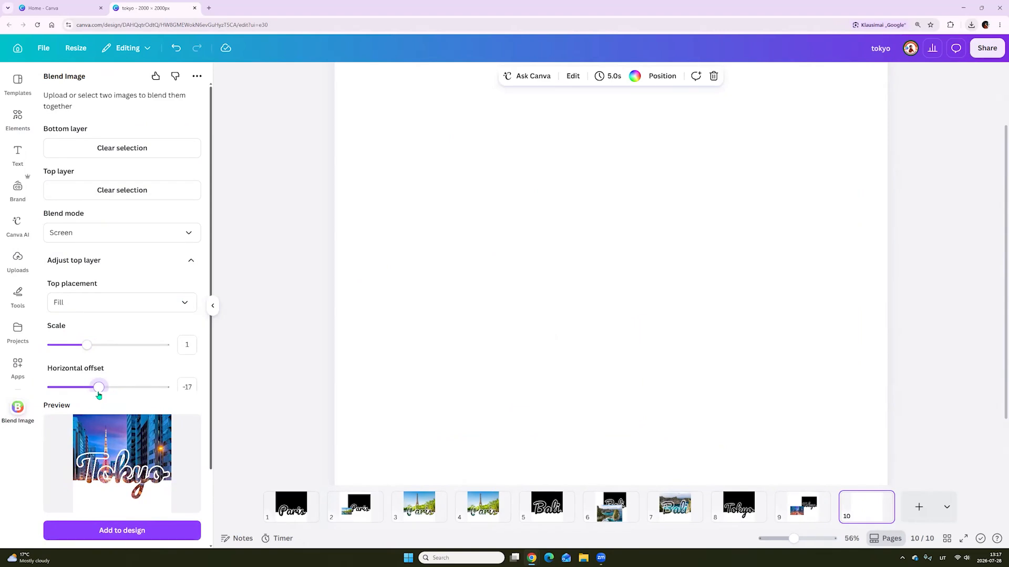
Add the blended Tokyo image to page 10 and enlarge it to cover the whole page
left_click(162, 523)
left_click_drag(792, 539, 784, 539)
left_click_drag(541, 214, 435, 111)
left_click_drag(681, 356, 786, 462)
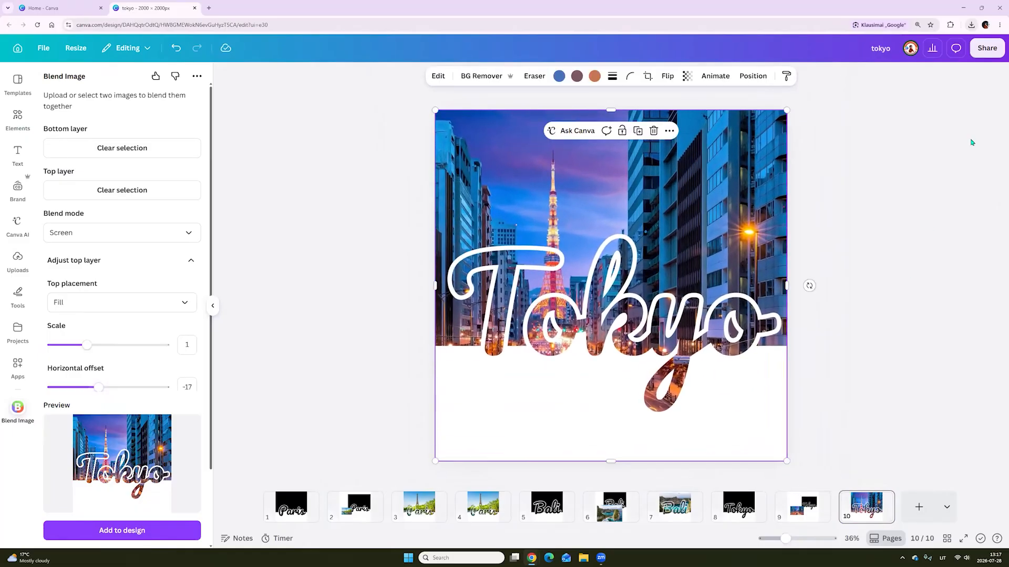
Download only page 10 of the design as a PNG
left_click(992, 54)
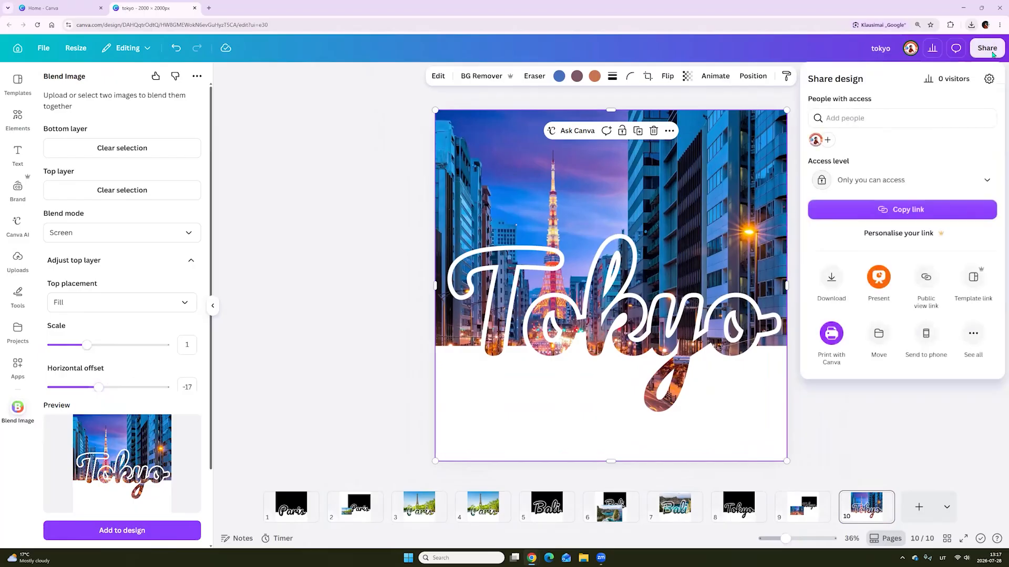
left_click(831, 277)
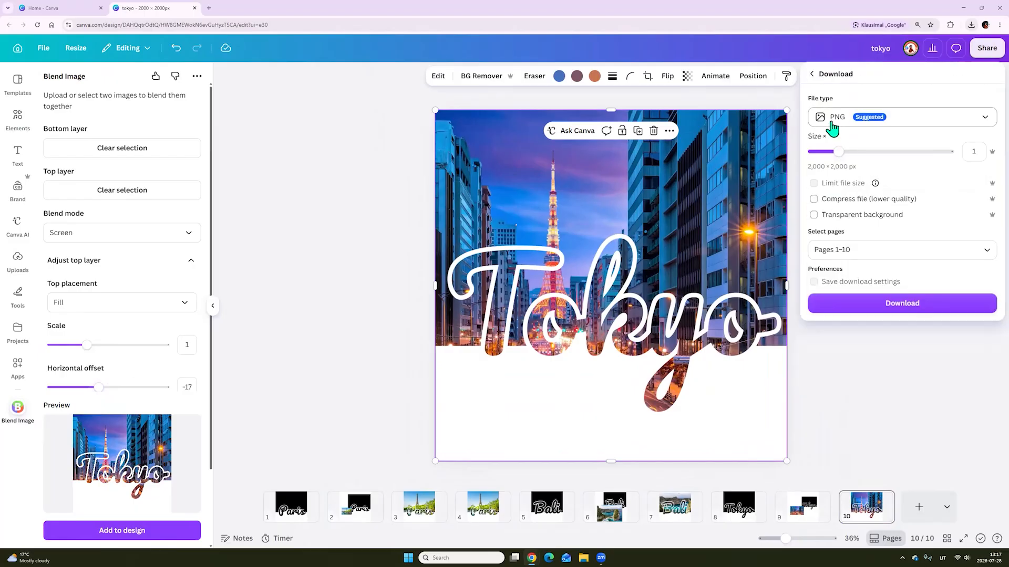
left_click(855, 249)
left_click(848, 298)
scroll(861, 358, "down", 1)
left_click(869, 416)
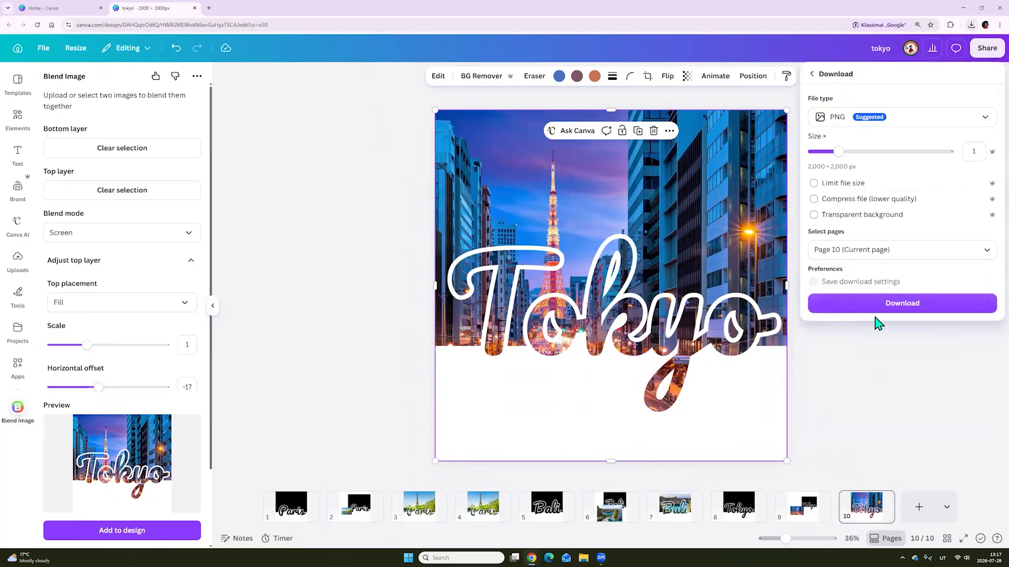
left_click(872, 309)
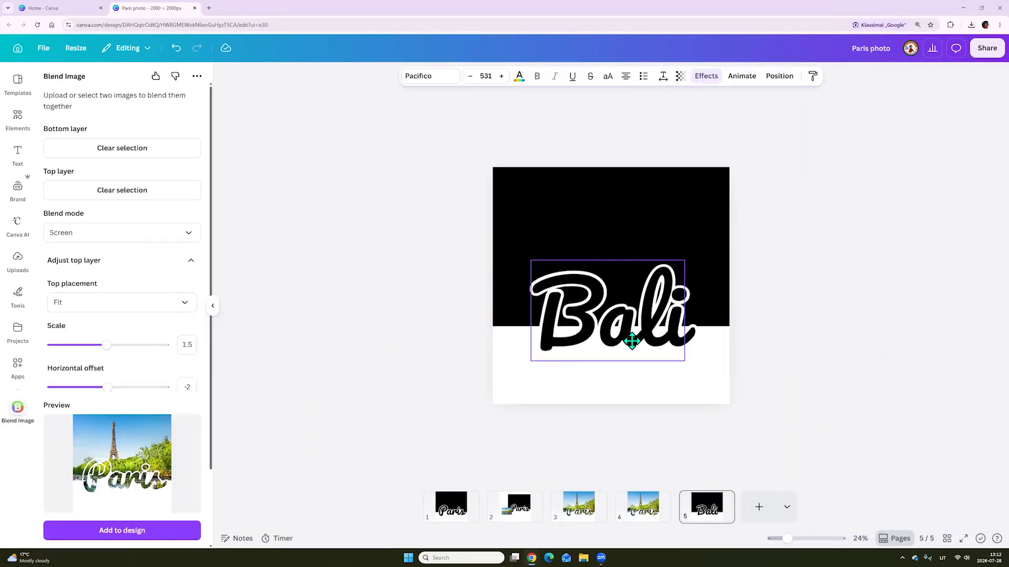
left_click(594, 372)
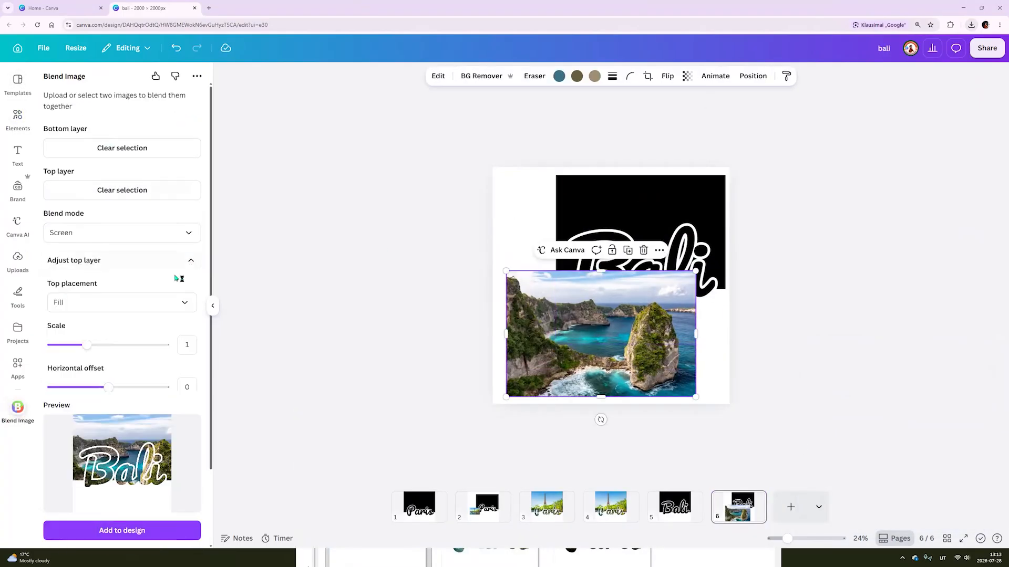
left_click_drag(108, 387, 90, 387)
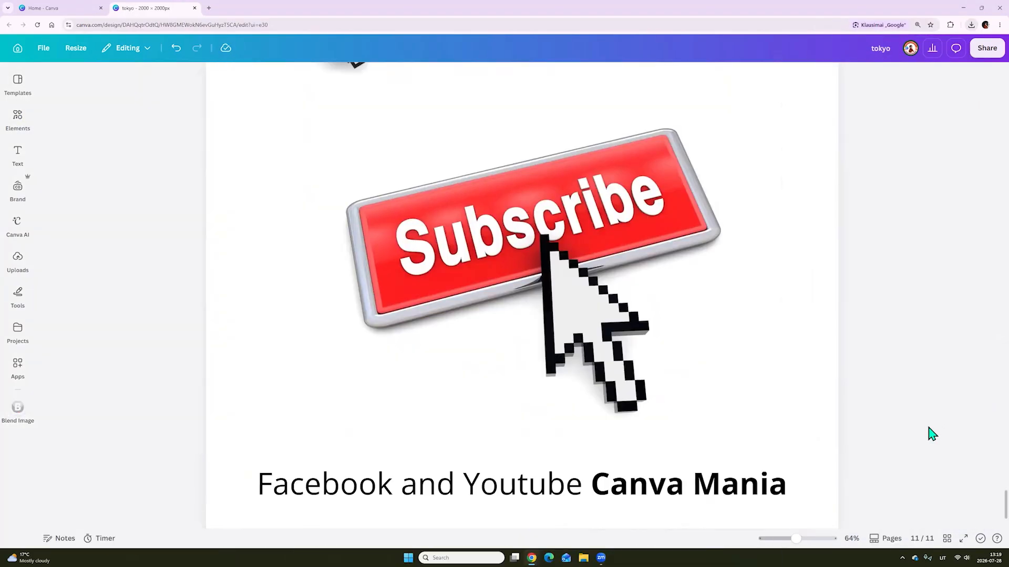
scroll(935, 432, "down", 1)
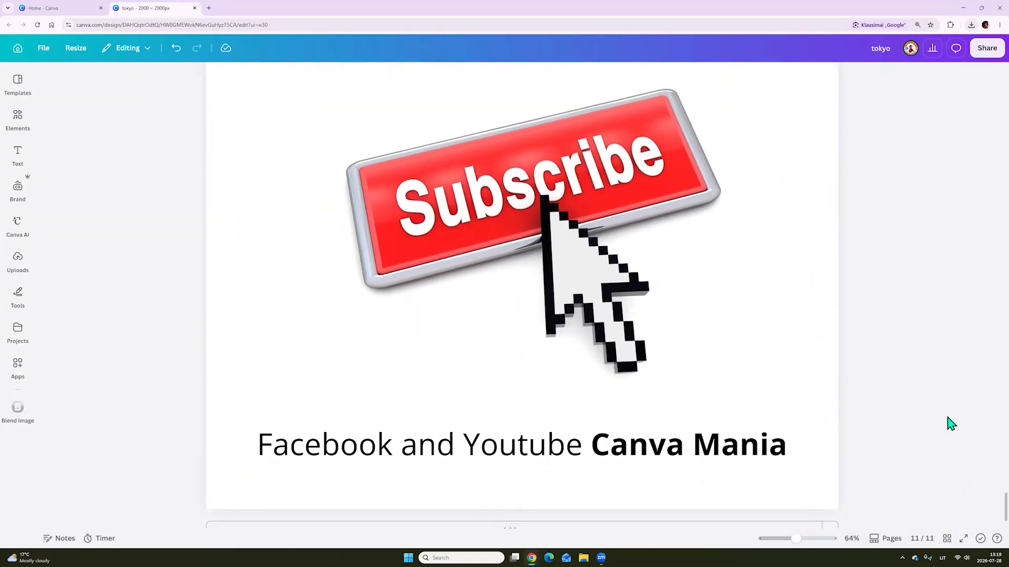